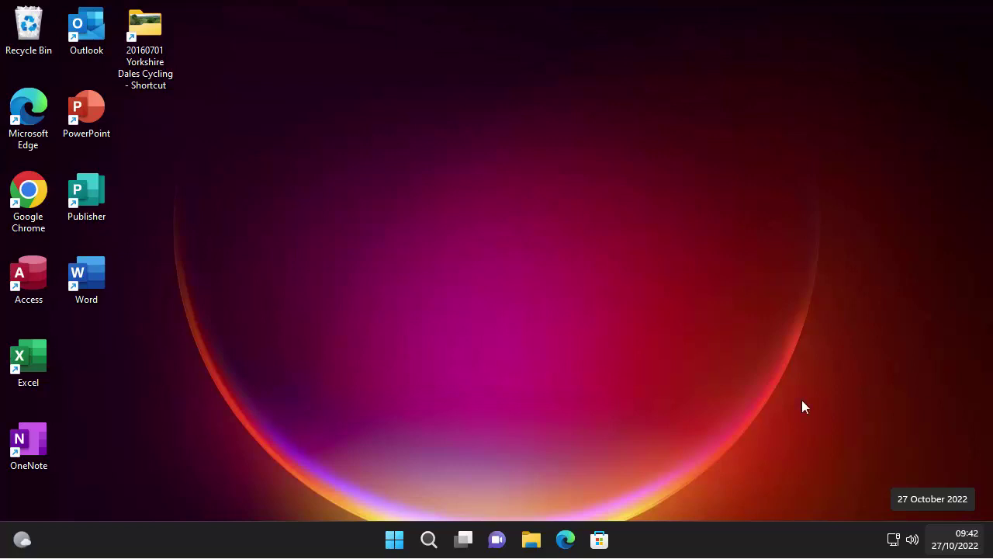
Search 'recovery' from the Start menu and launch the Recovery Drive app.
click(389, 546)
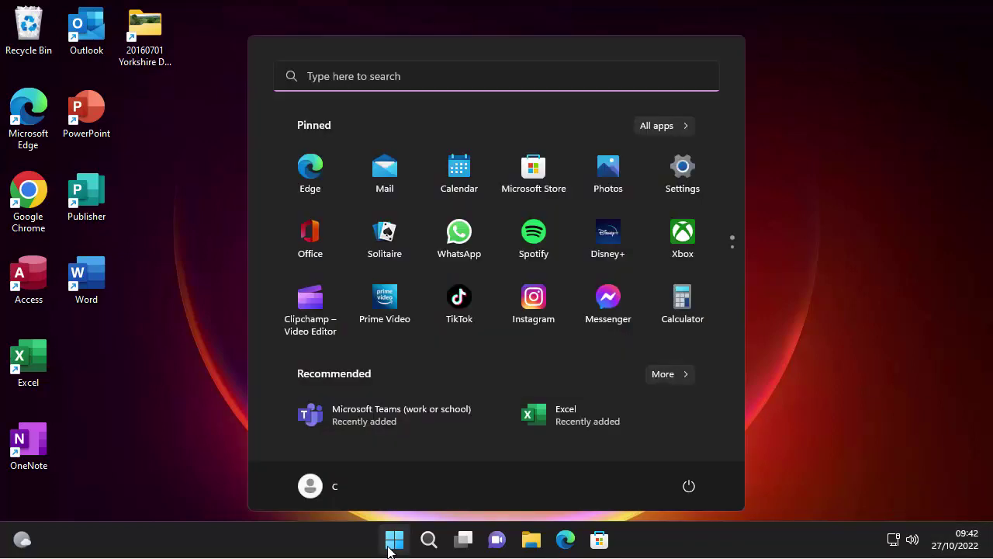
text(rec)
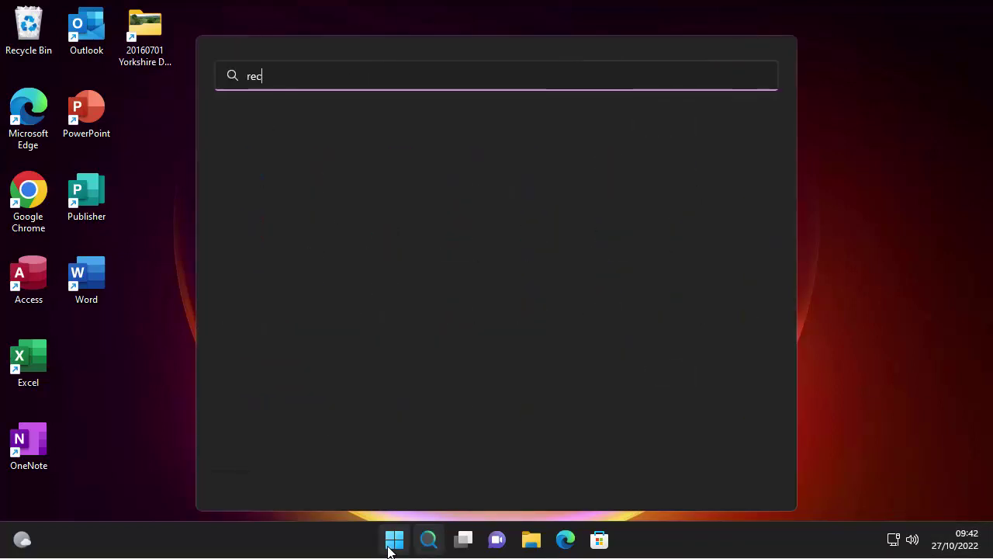
text(overy)
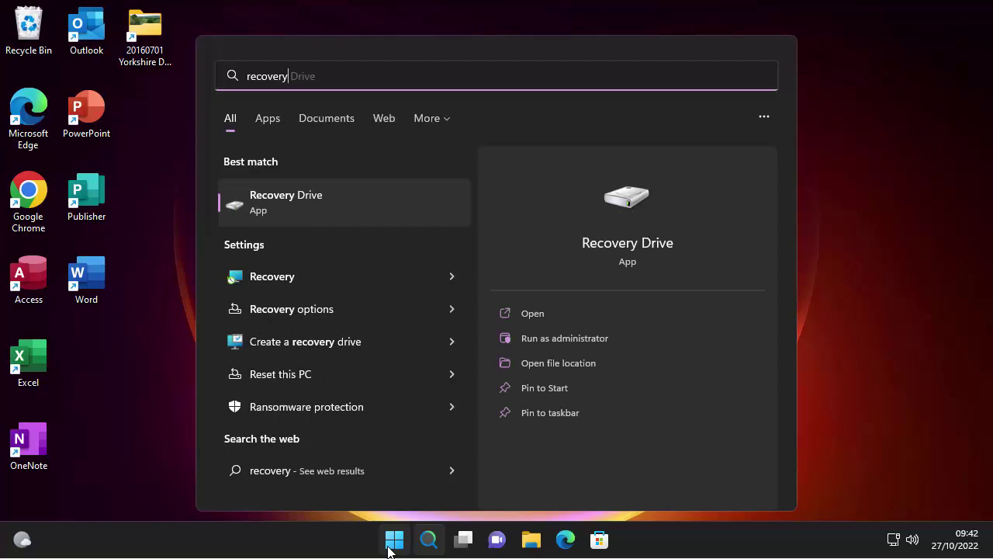
click(289, 199)
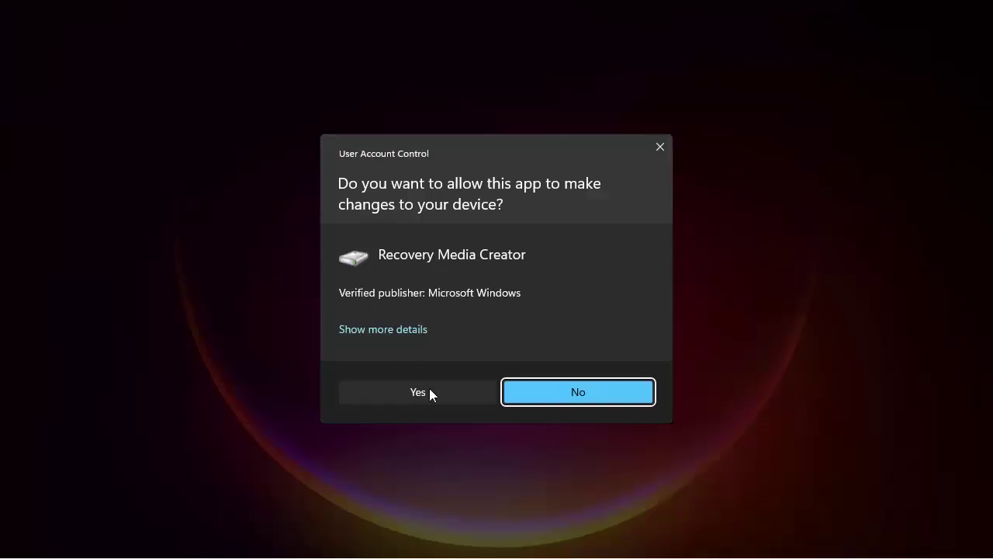
Allow Recovery Media Creator to run in the User Account Control prompt.
click(431, 392)
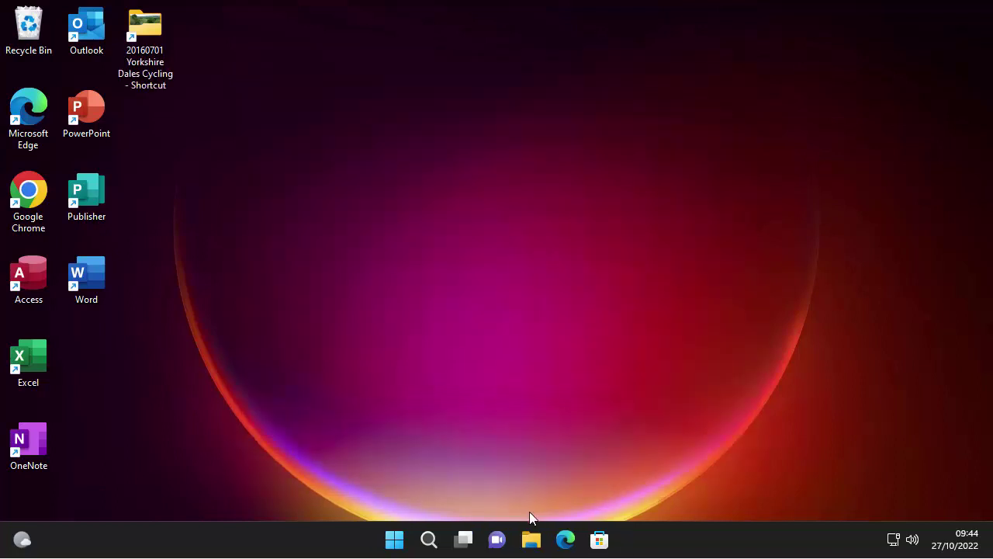
In File Explorer, check Downloads, Documents, Pictures, Music and Videos still hold files, ending on Home.
click(533, 540)
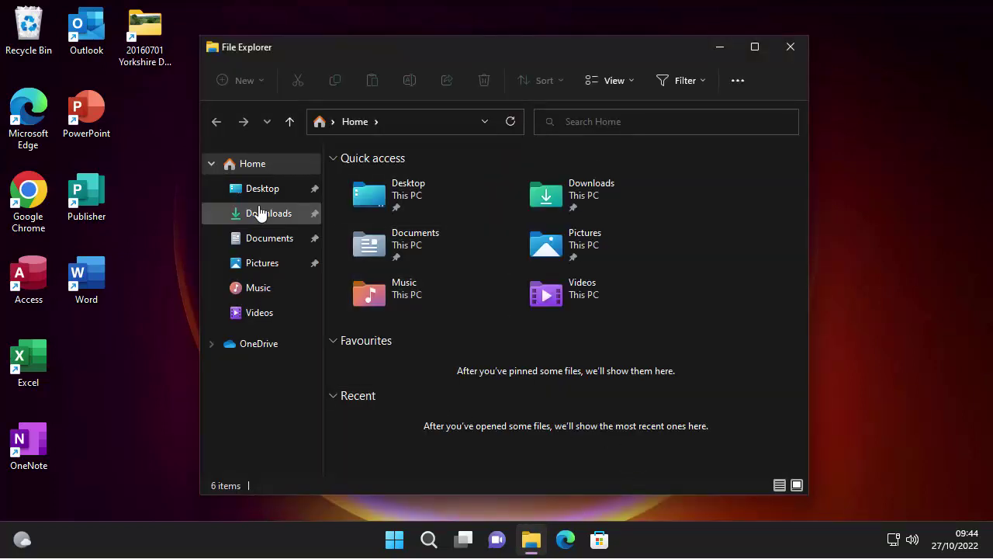
click(259, 213)
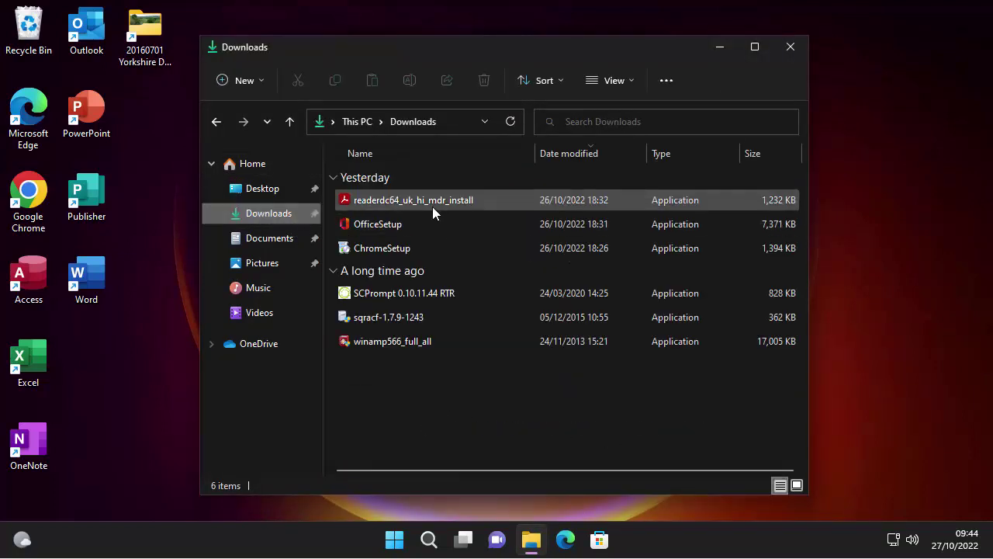
click(295, 245)
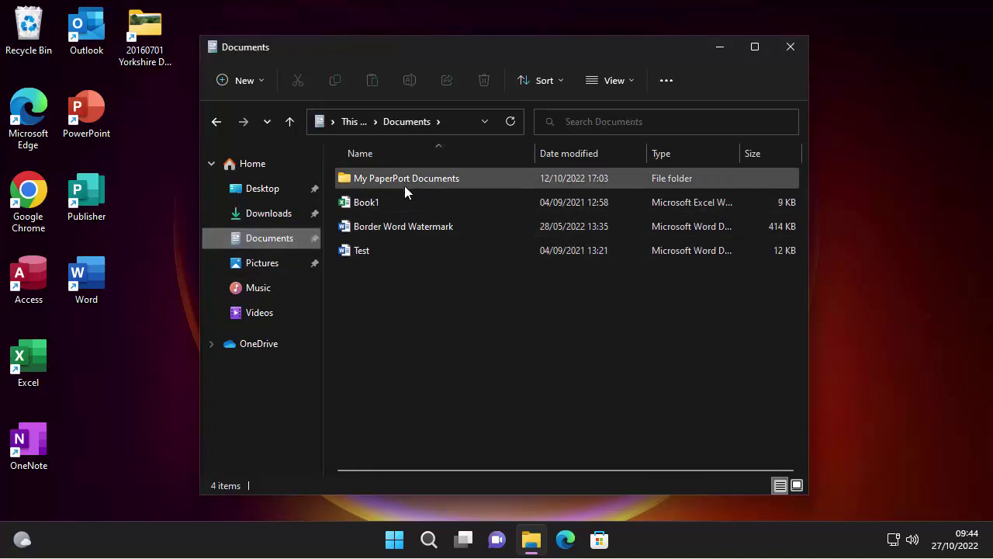
click(263, 266)
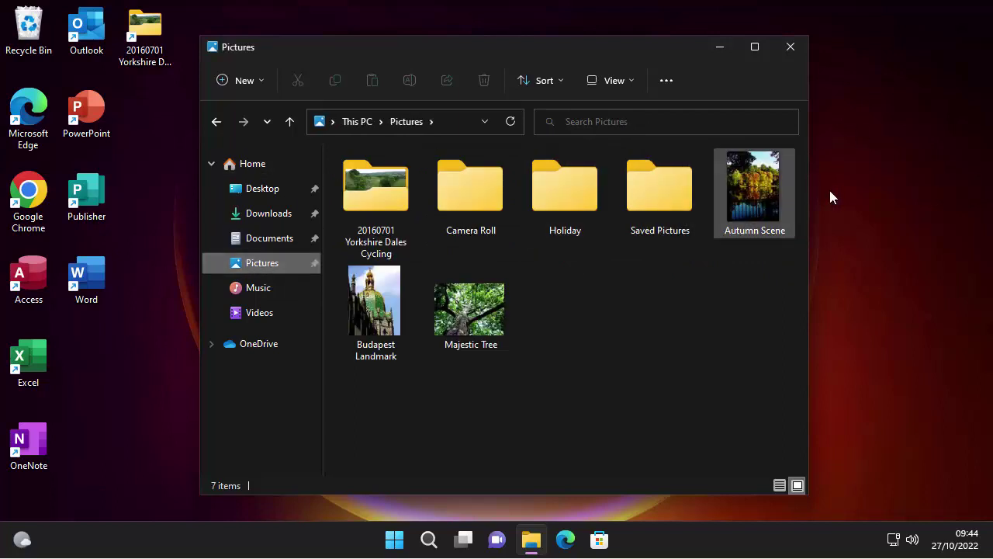
click(259, 287)
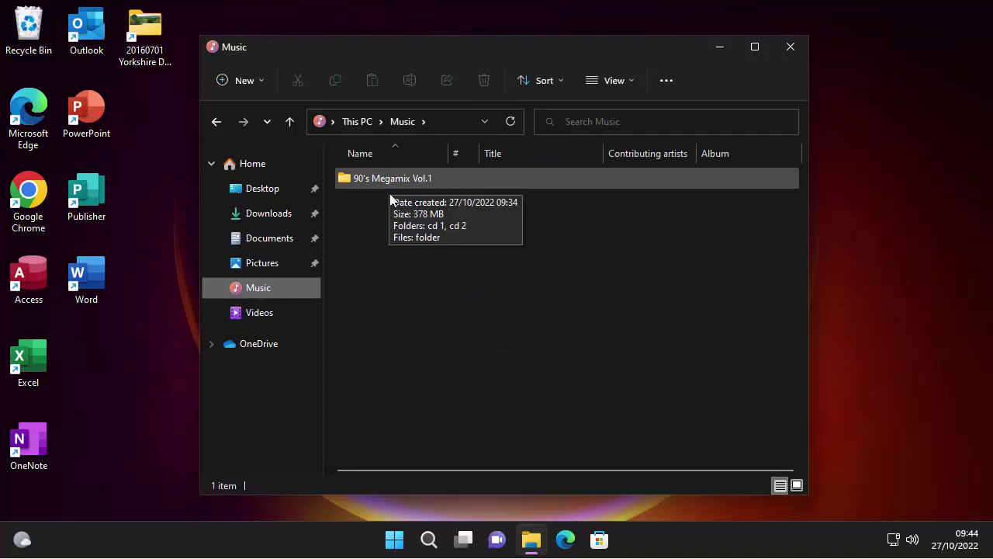
click(260, 314)
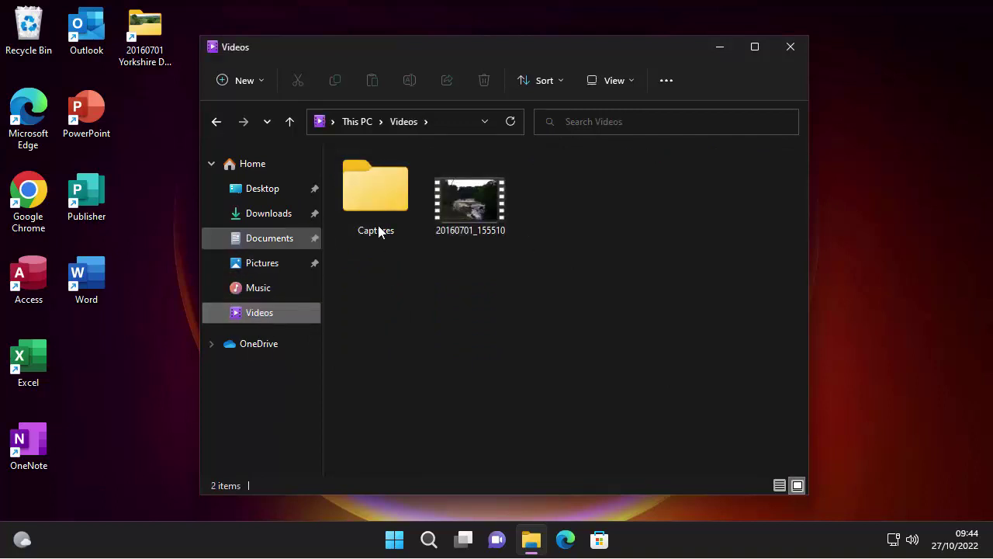
click(257, 164)
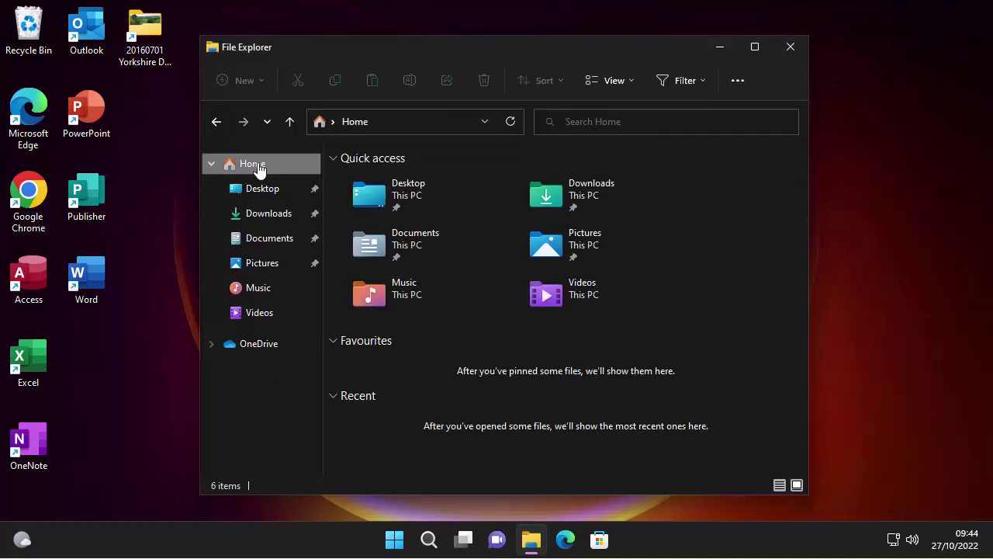
click(791, 47)
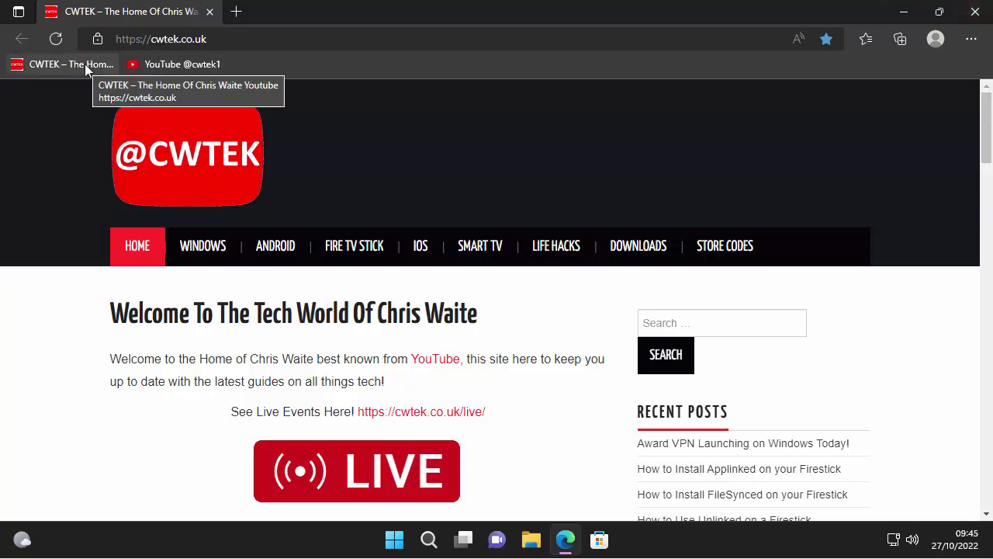
click(983, 8)
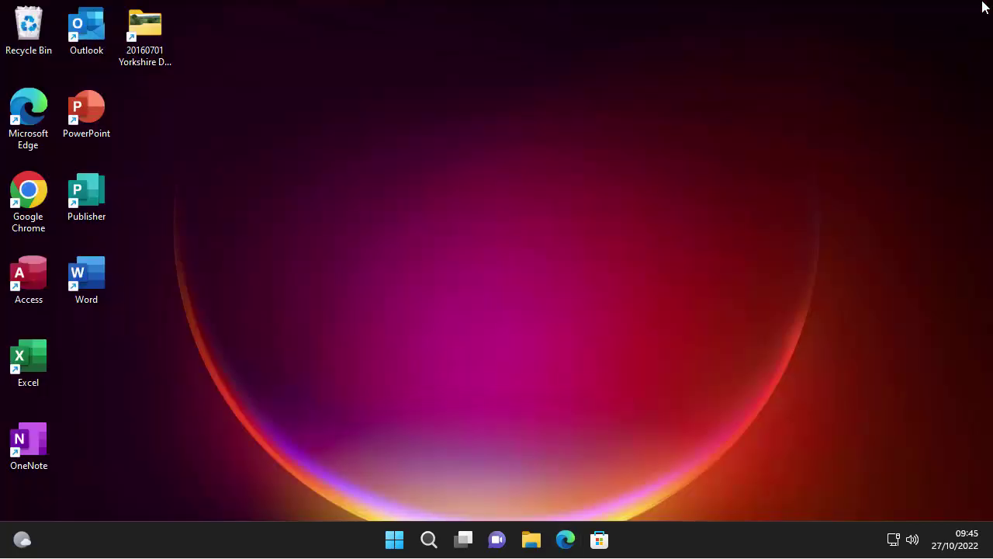
Launch Google Chrome from the desktop, confirm it loads cwtek.co.uk, then close it.
double_click(48, 188)
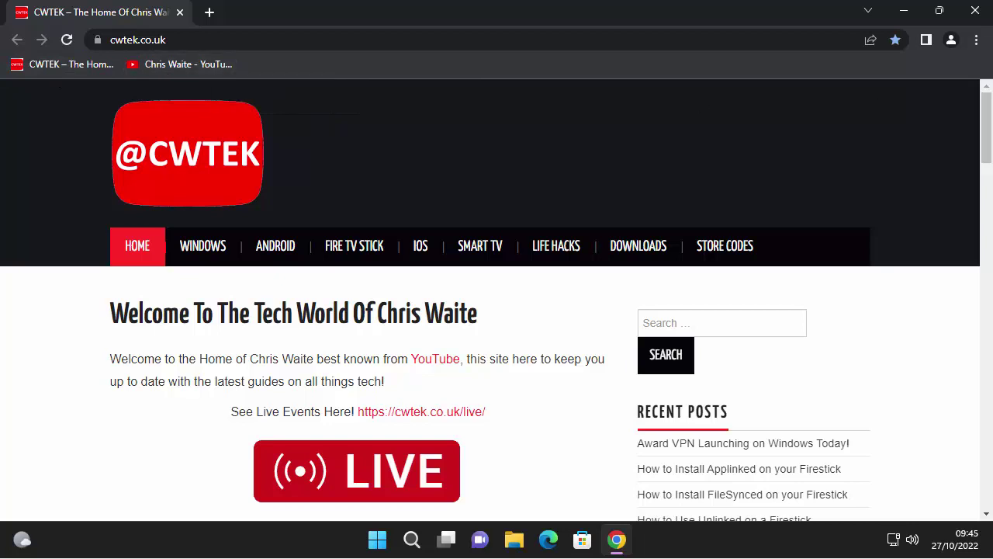
click(969, 12)
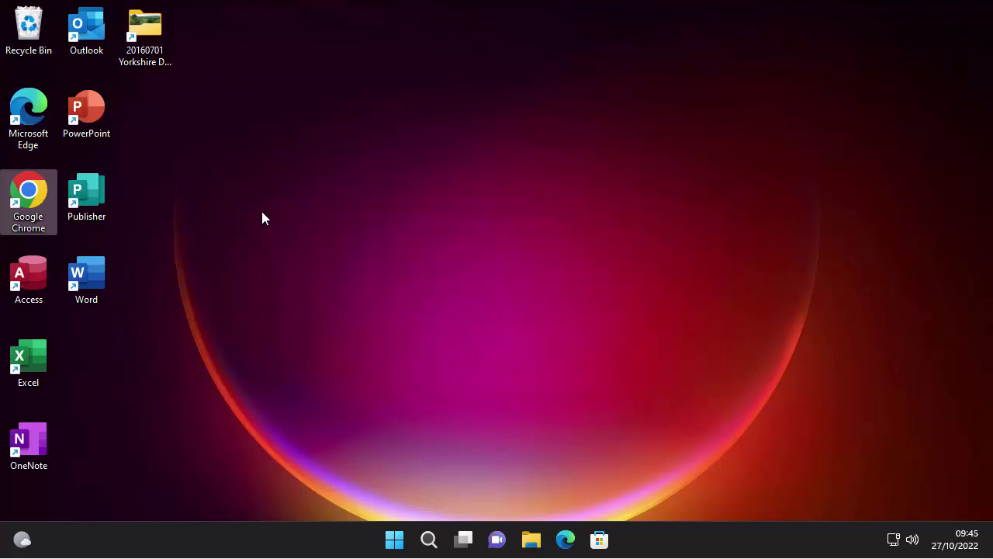
Open Settings from Start and go to the System > Recovery page.
click(398, 547)
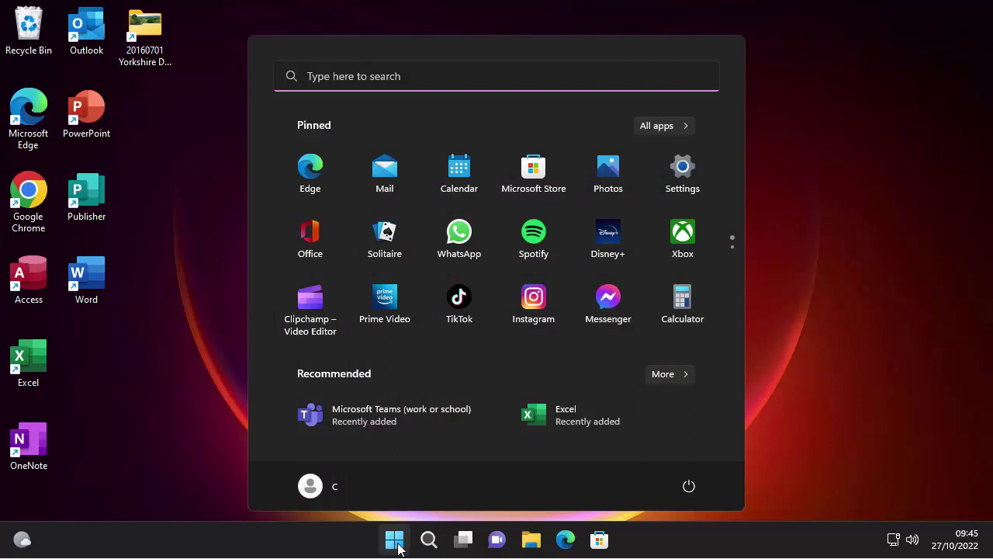
click(688, 181)
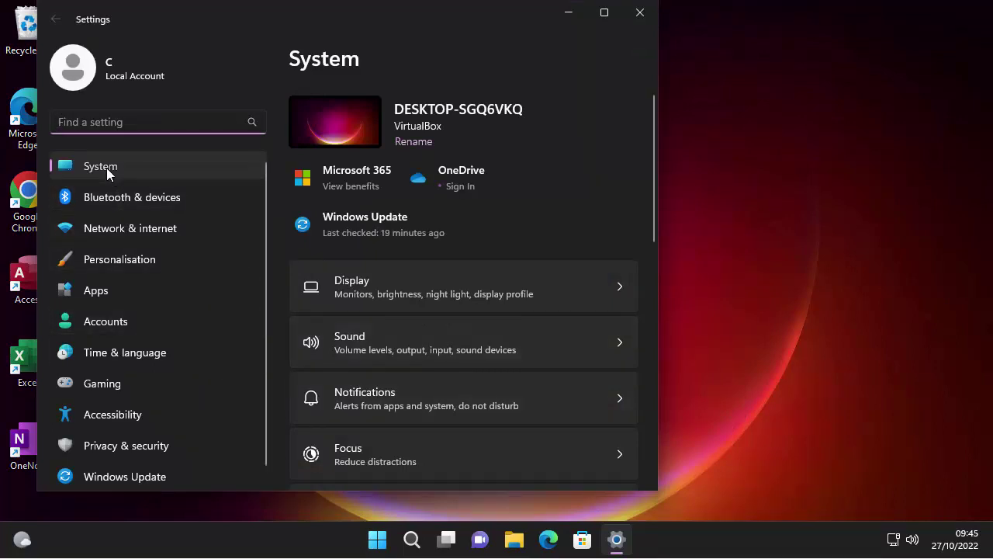
scroll(471, 318, down, 2)
scroll(470, 320, down, 3)
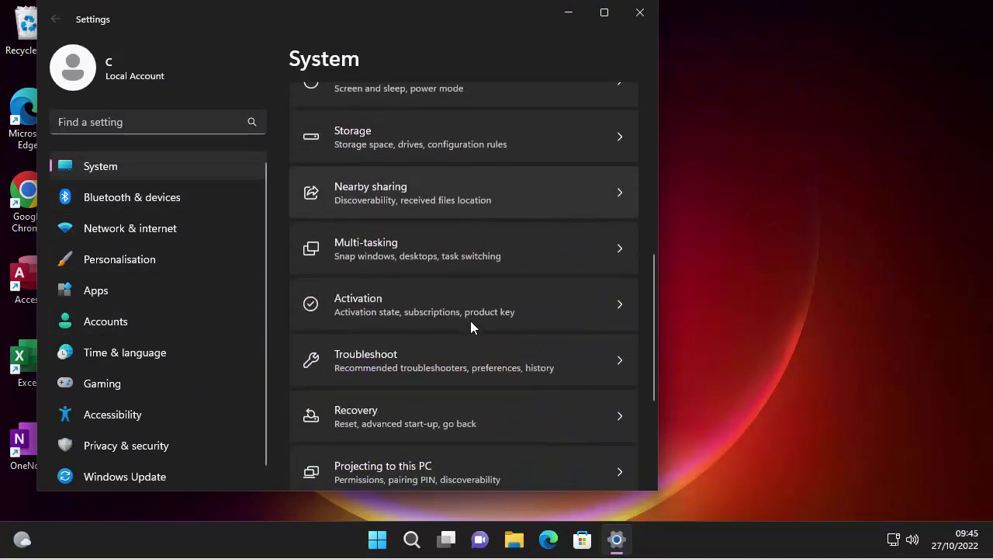
click(383, 421)
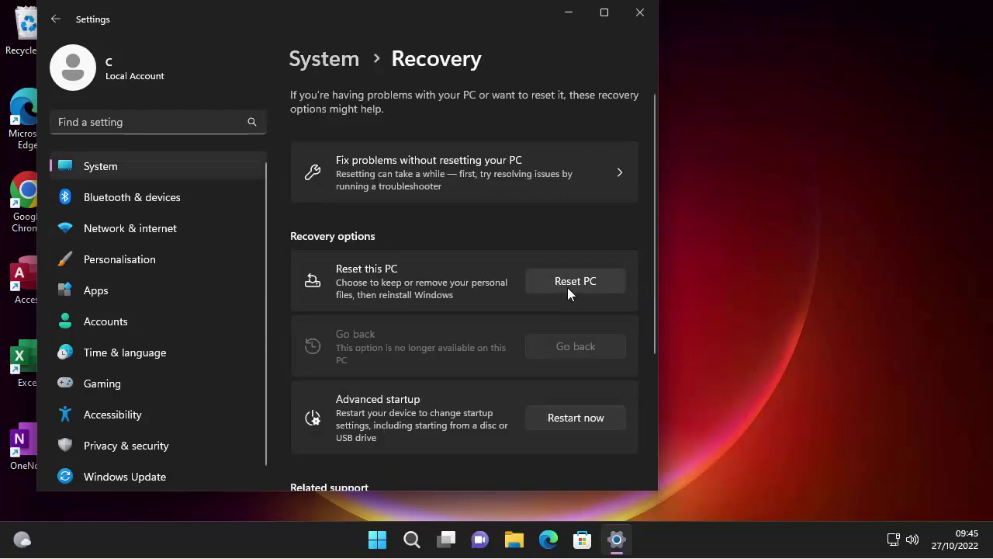
Search 'reset' from the Start menu and open the Reset this PC settings.
click(636, 21)
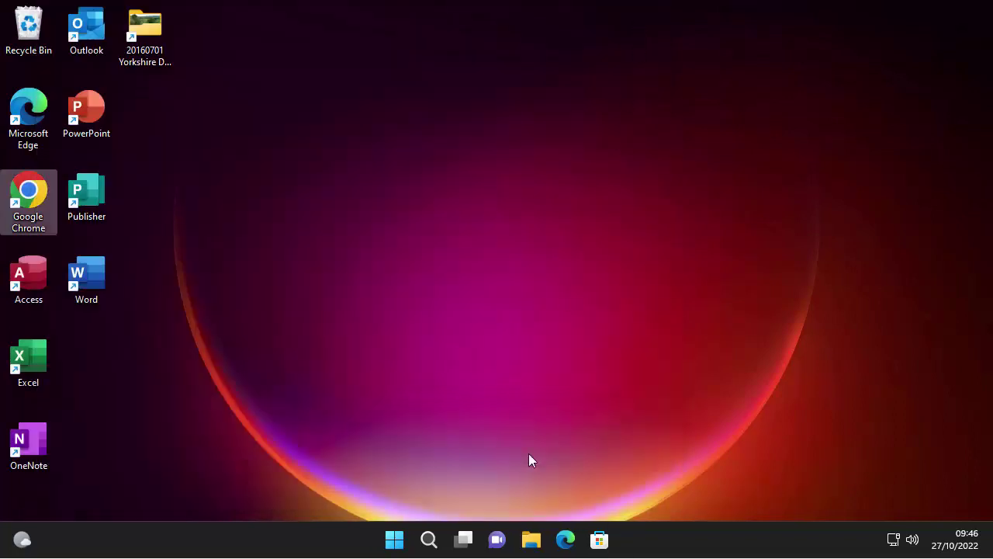
click(394, 544)
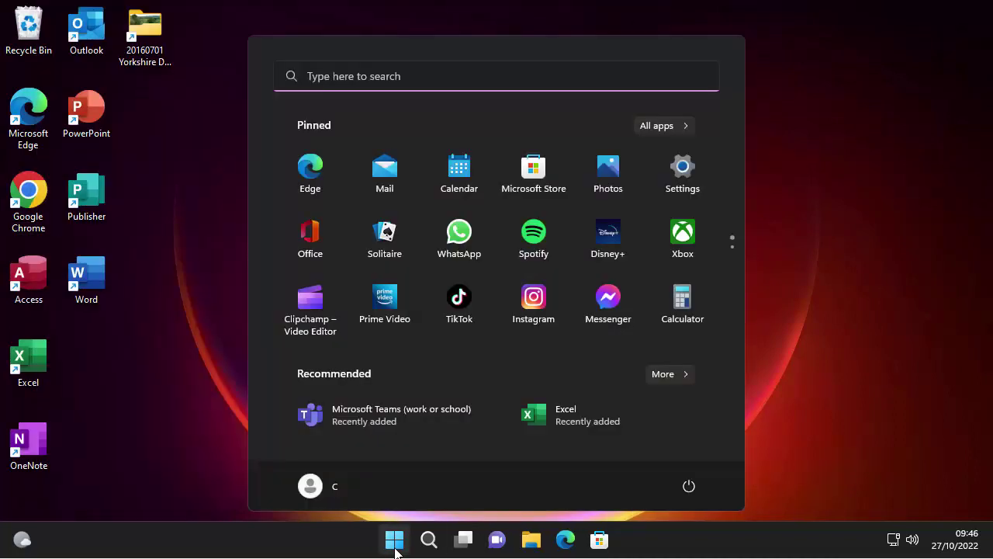
text(reset)
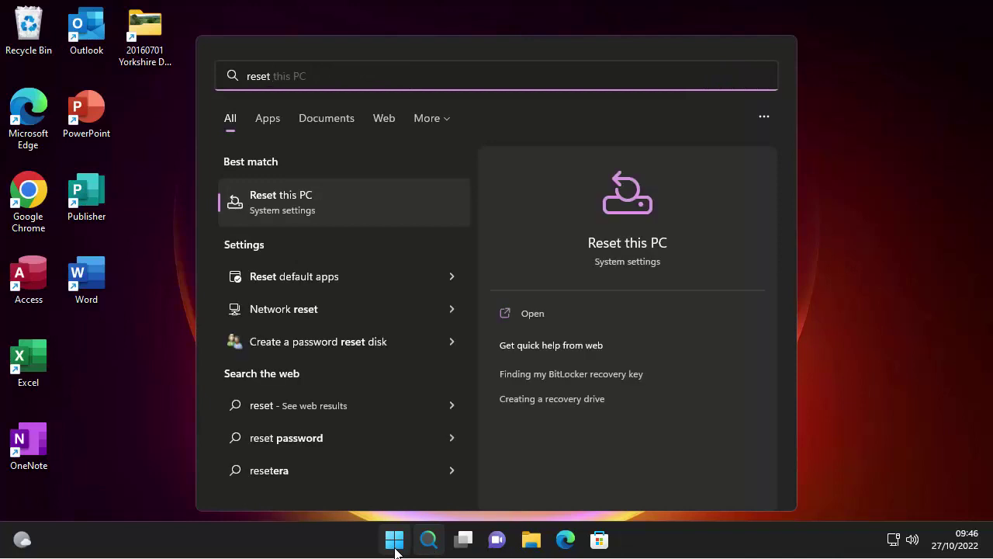
click(291, 197)
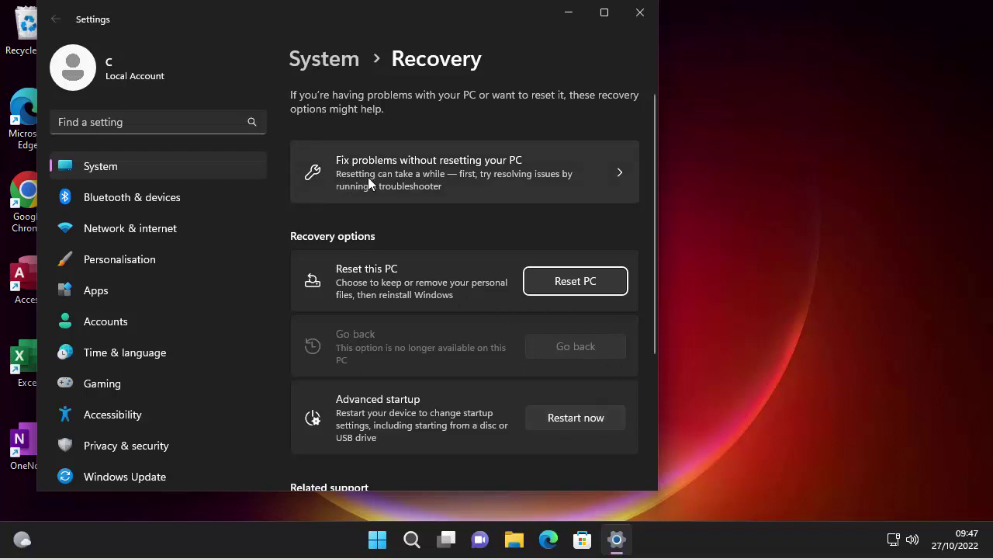
Start resetting the PC with the Reset PC button next to Reset this PC.
click(609, 287)
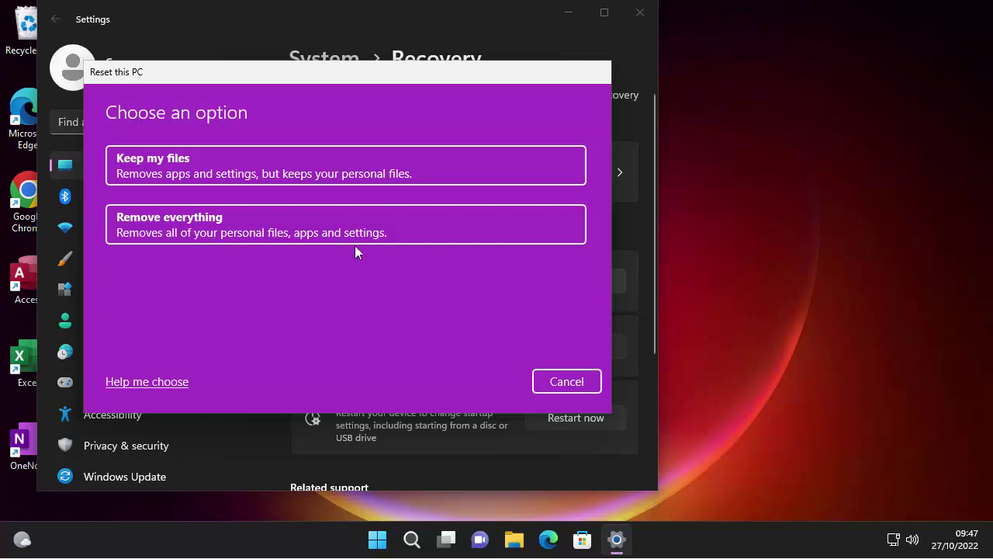
Choose Keep my files for the PC reset.
click(236, 174)
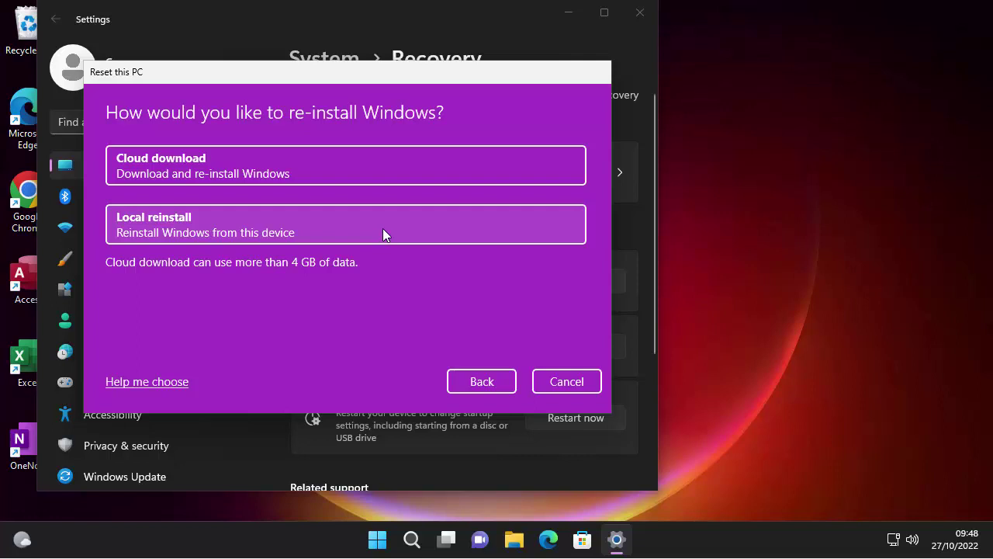
Choose Local reinstall and confirm the settings with Download Windows left at No.
click(331, 231)
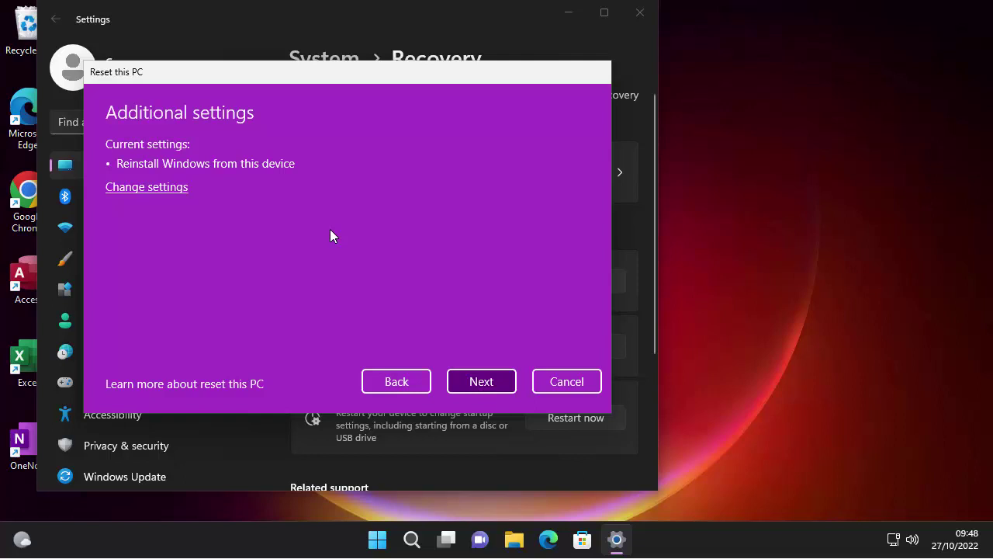
click(170, 191)
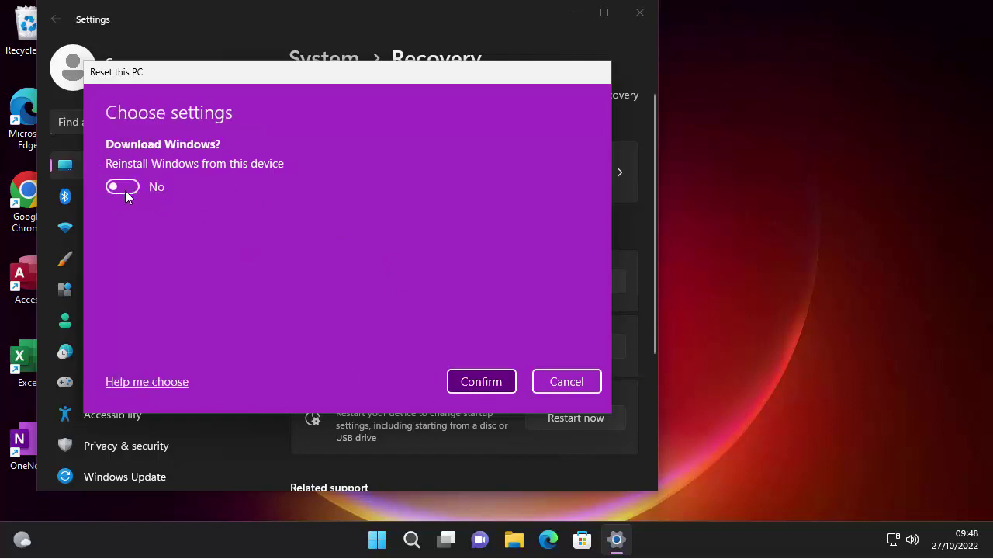
click(125, 190)
click(112, 186)
click(130, 187)
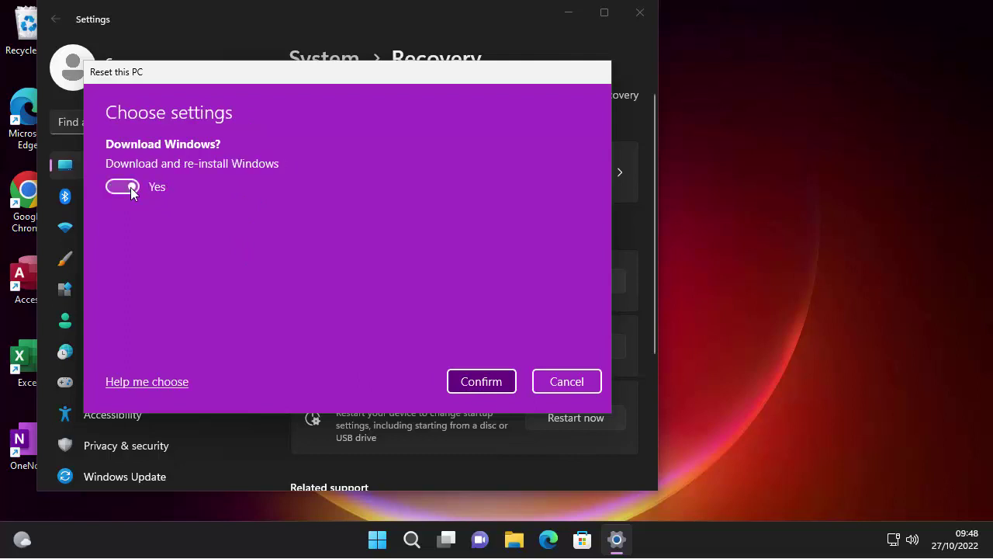
click(116, 188)
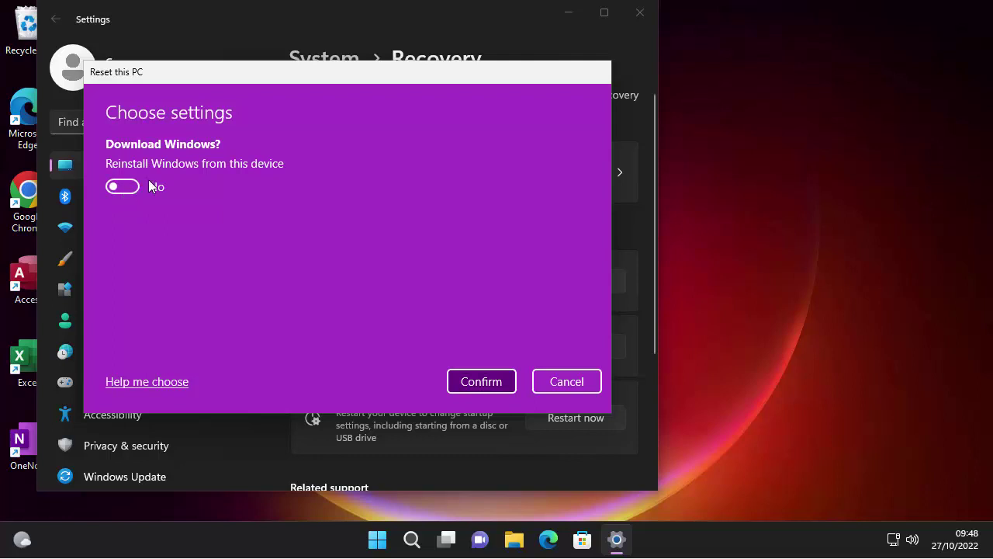
click(128, 187)
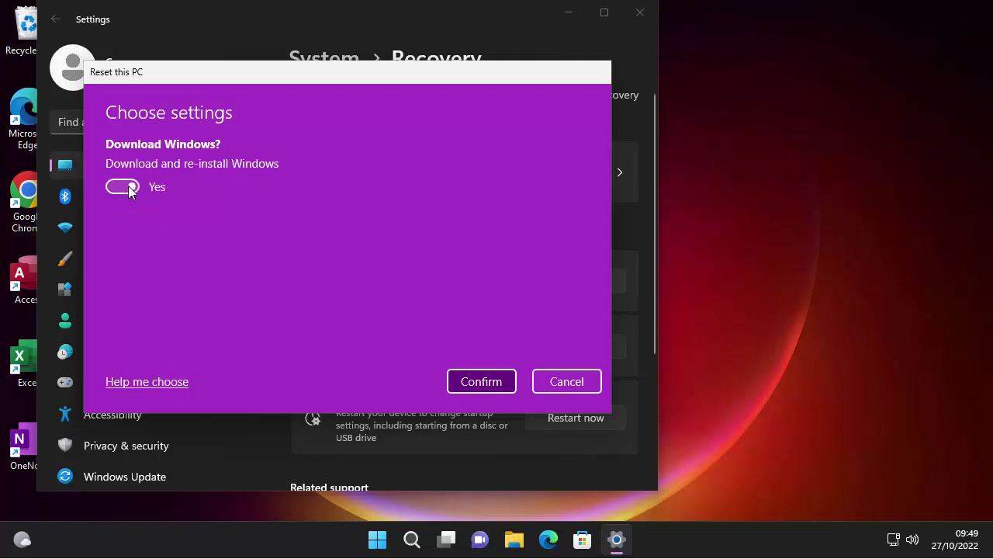
click(117, 188)
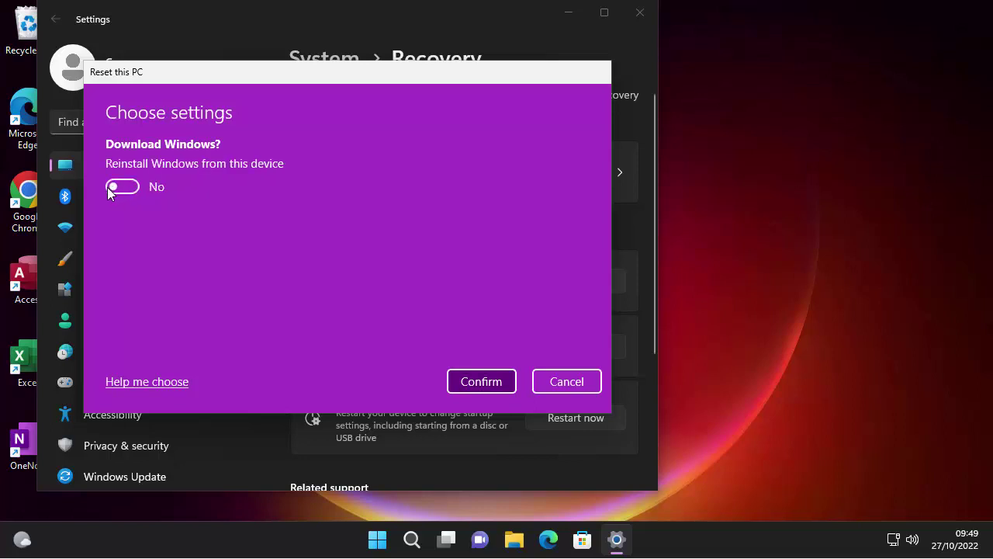
click(500, 392)
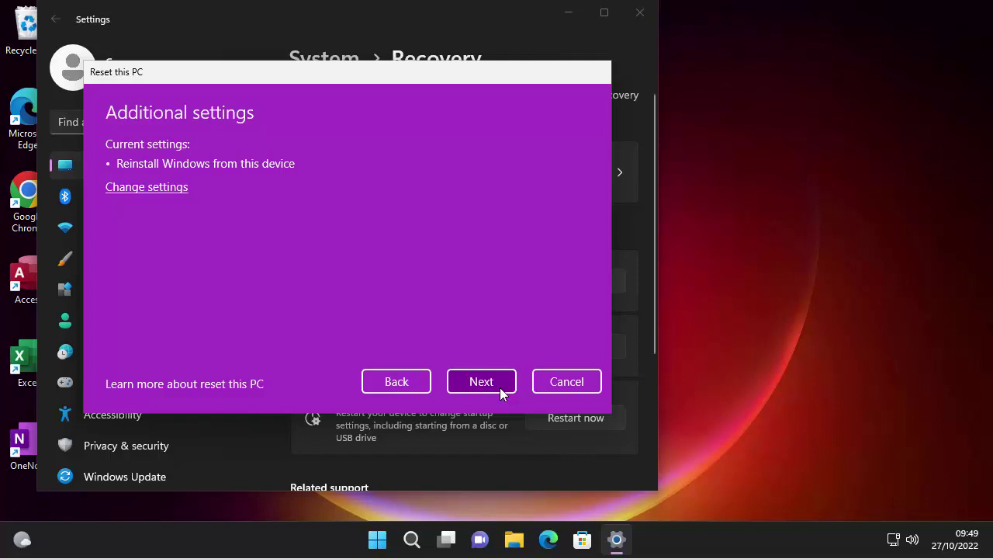
Continue past Additional settings to the Ready to reset this PC summary.
click(499, 384)
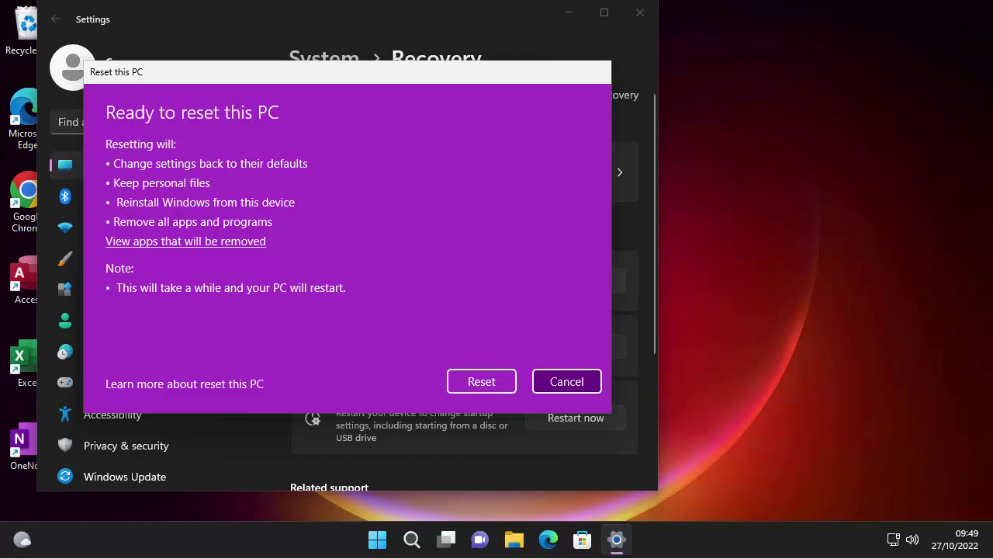
click(178, 250)
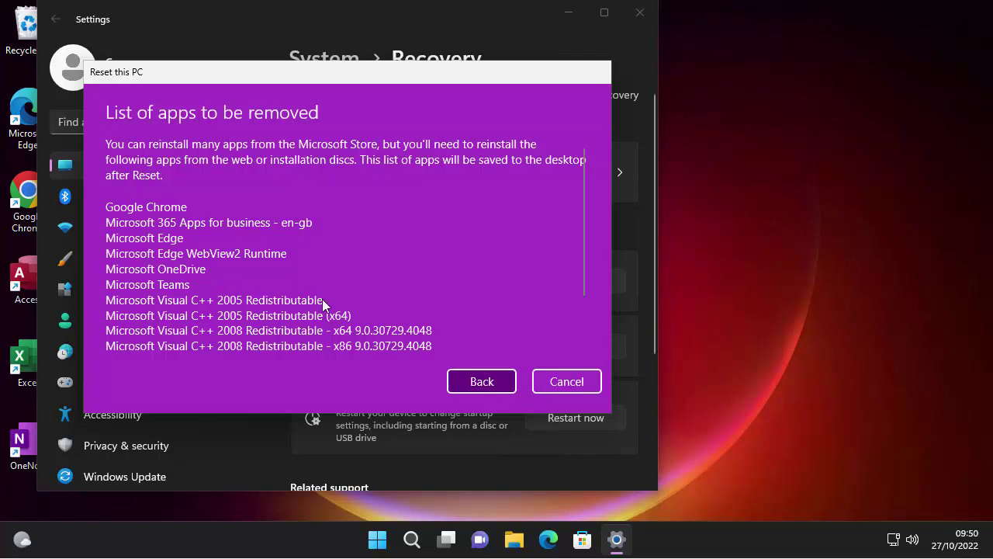
scroll(330, 296, down, 2)
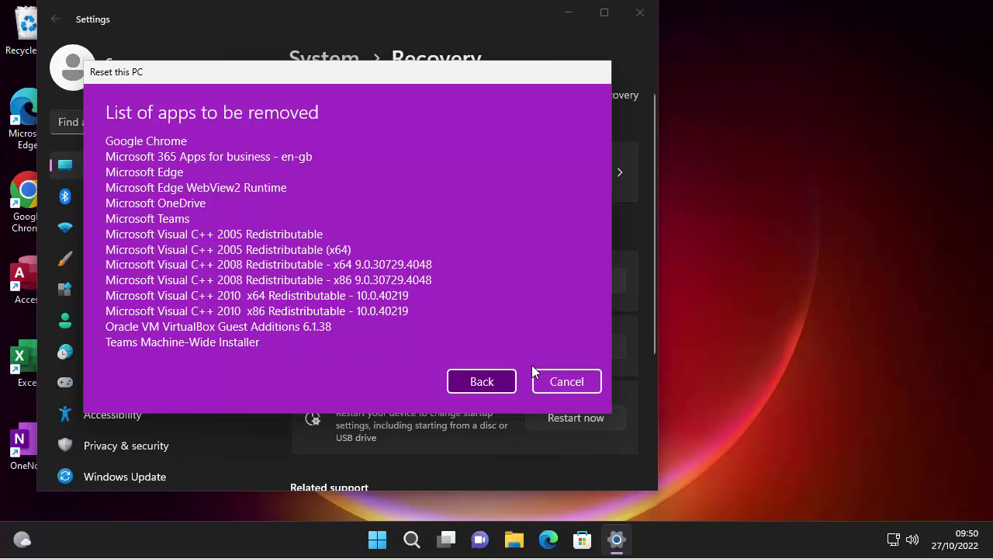
click(482, 382)
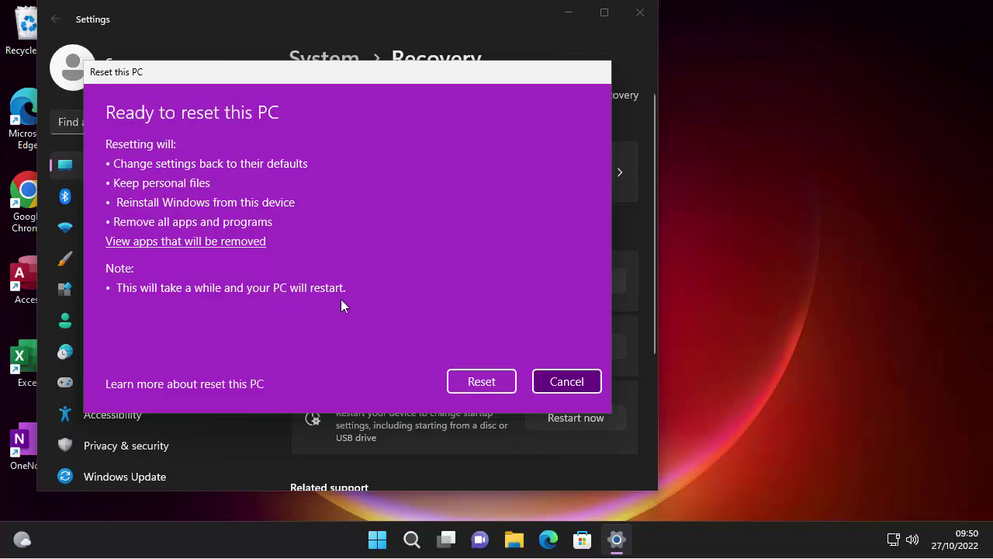
click(153, 386)
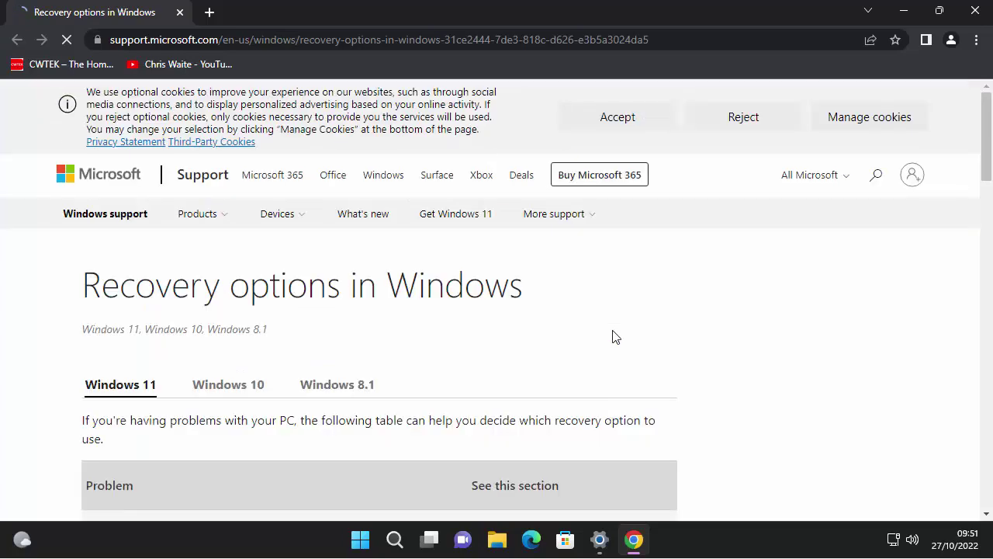
scroll(613, 335, down, 2)
scroll(612, 335, down, 3)
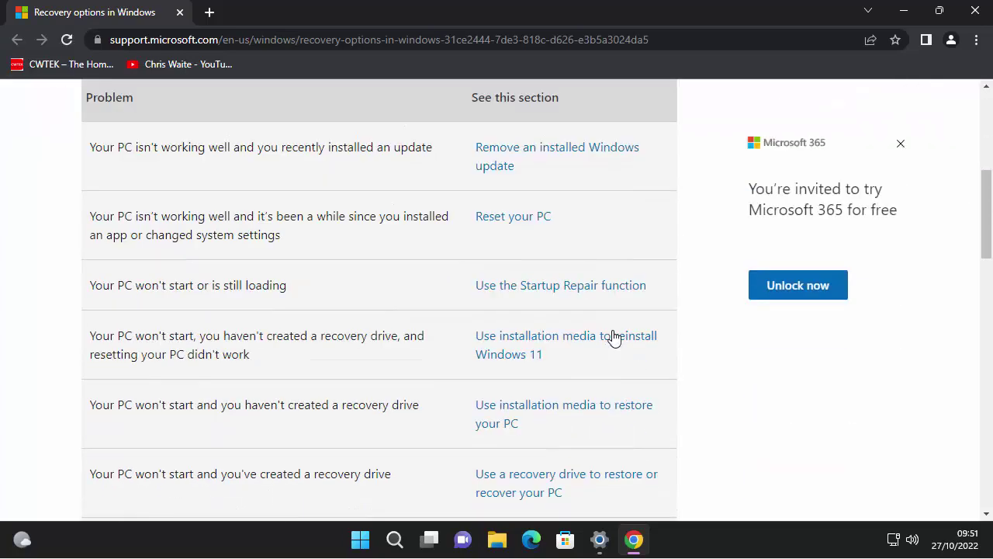
scroll(614, 335, down, 6)
scroll(613, 336, down, 4)
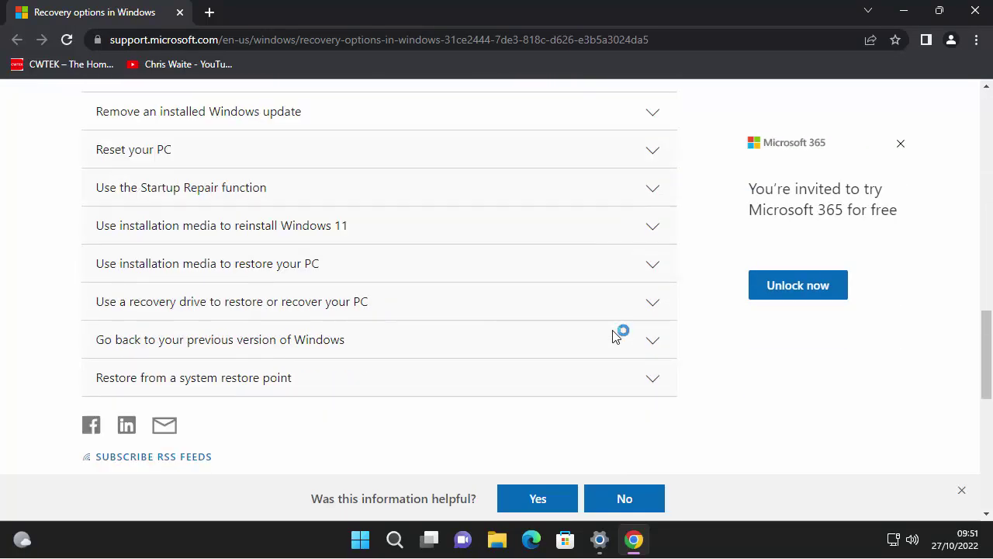
scroll(613, 336, up, 9)
scroll(613, 335, up, 5)
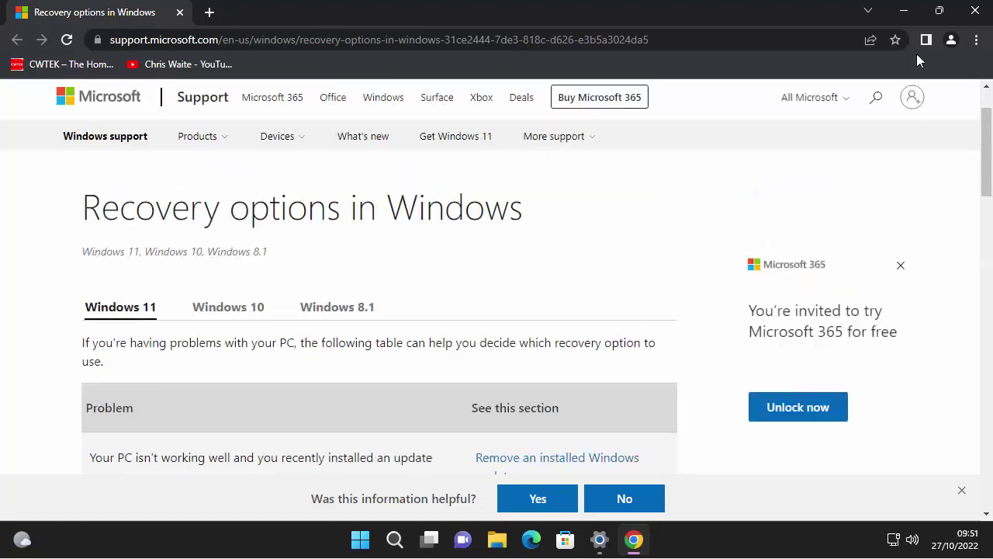
click(973, 11)
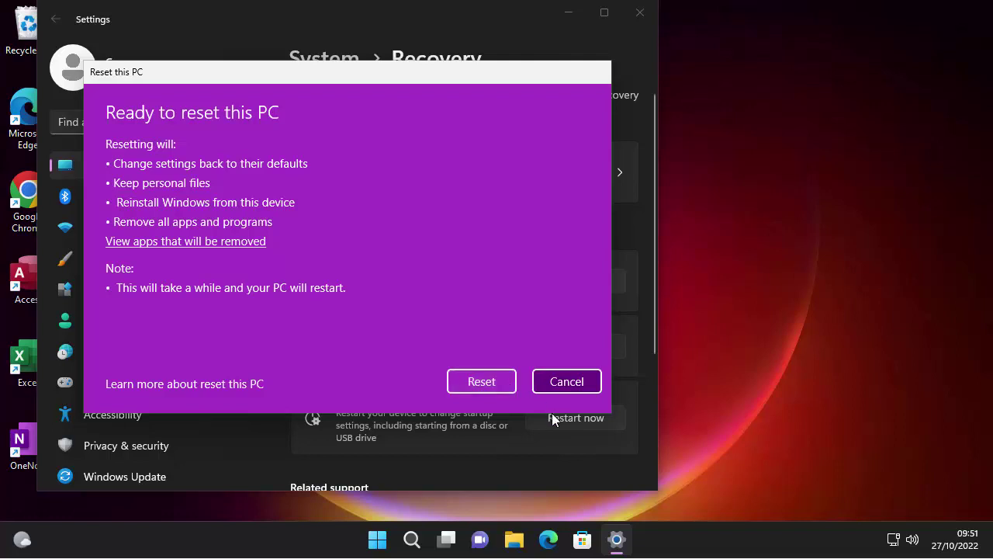
Confirm Reset so the PC prepares, restarts and reinstalls Windows while keeping files.
click(481, 381)
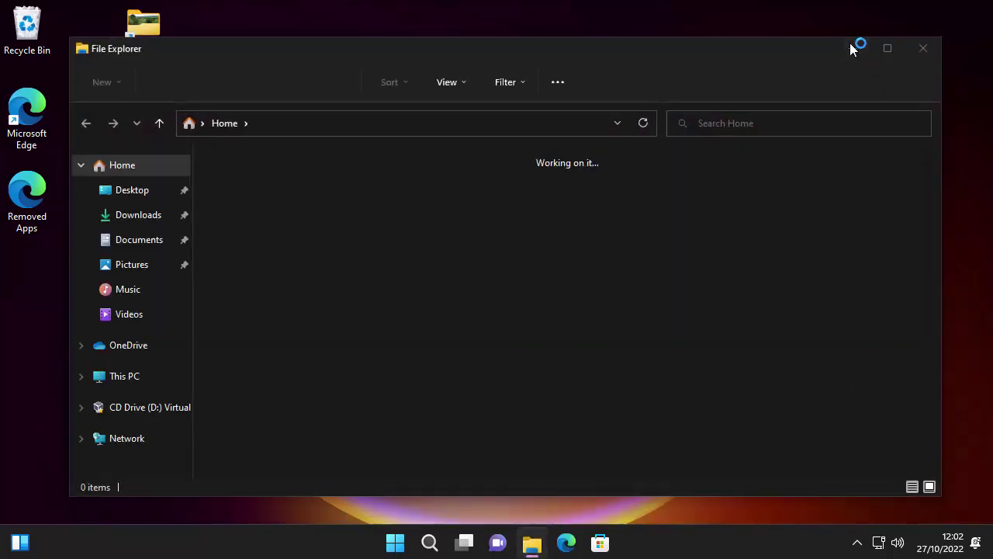
Minimize File Explorer, then restore it from the taskbar to its Home view with Quick access folders.
click(851, 48)
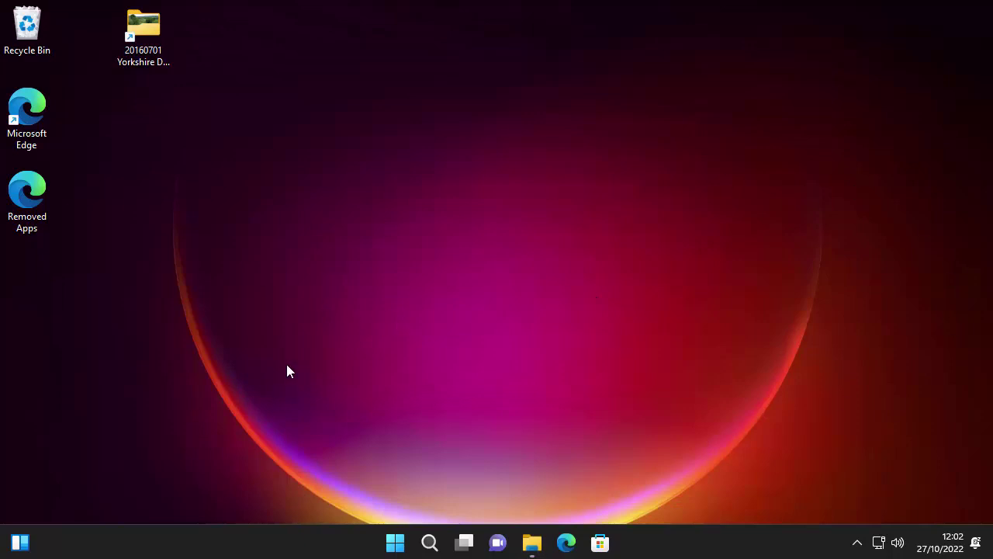
click(533, 548)
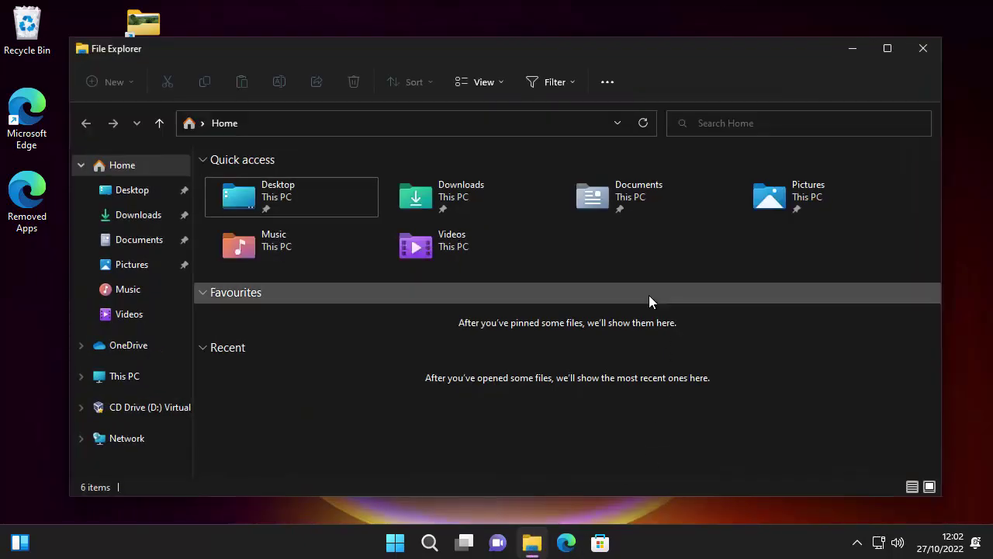
Check the Downloads, Documents, Pictures, Music and Videos folders to confirm their files survived.
click(432, 198)
double_click(433, 198)
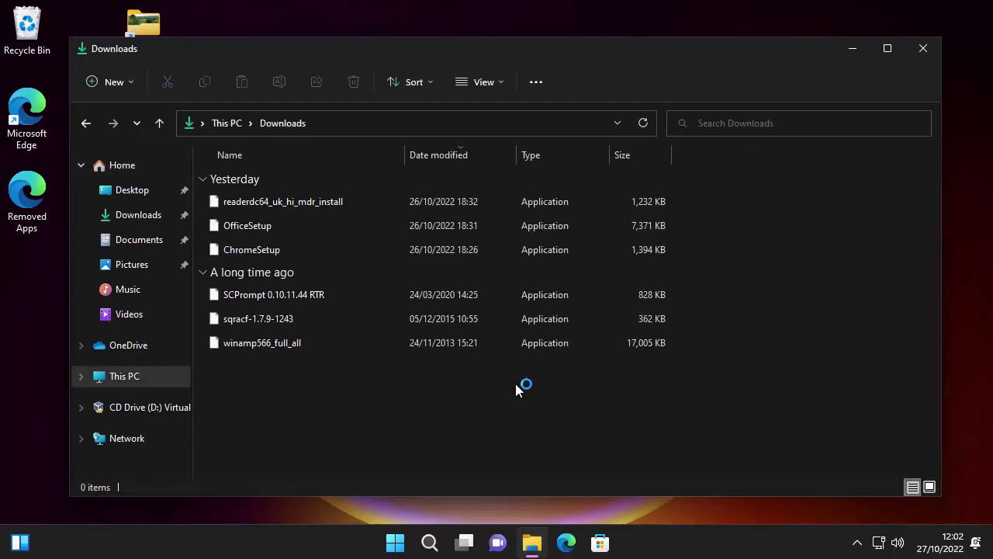
click(139, 240)
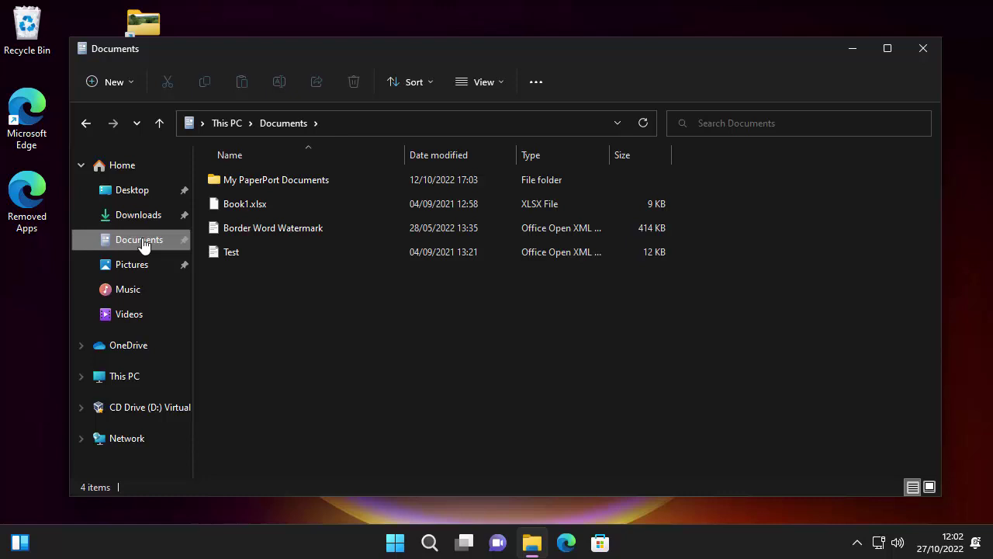
click(135, 266)
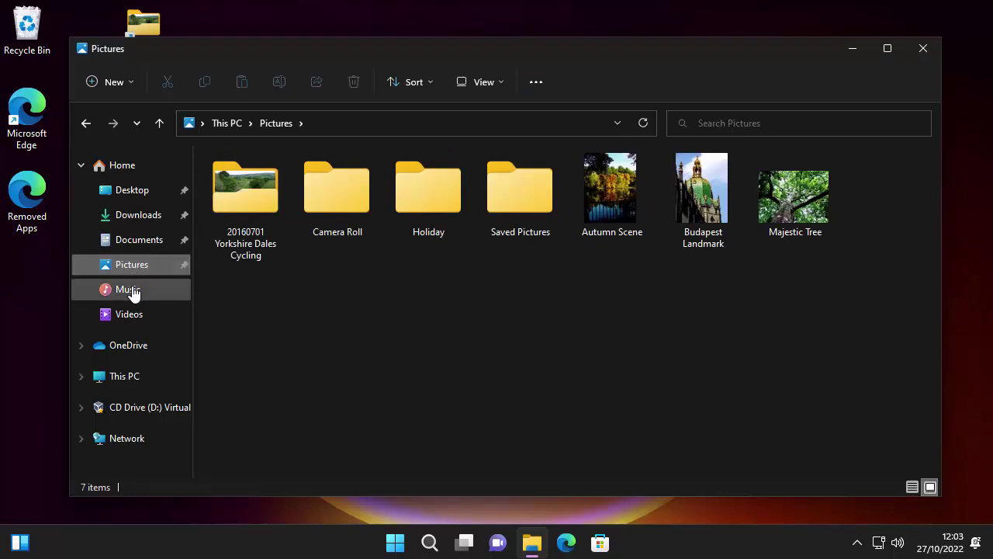
click(132, 290)
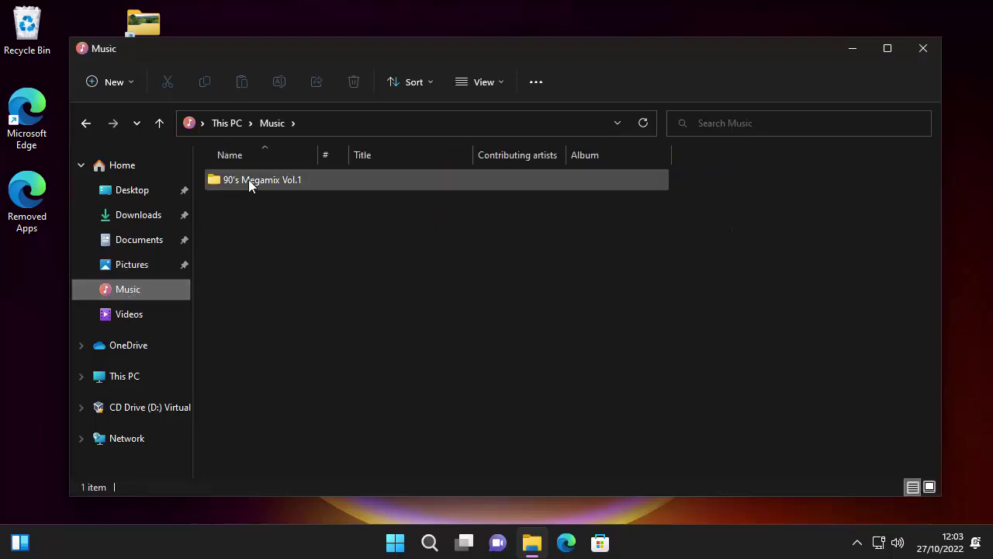
mouse_move(248, 180)
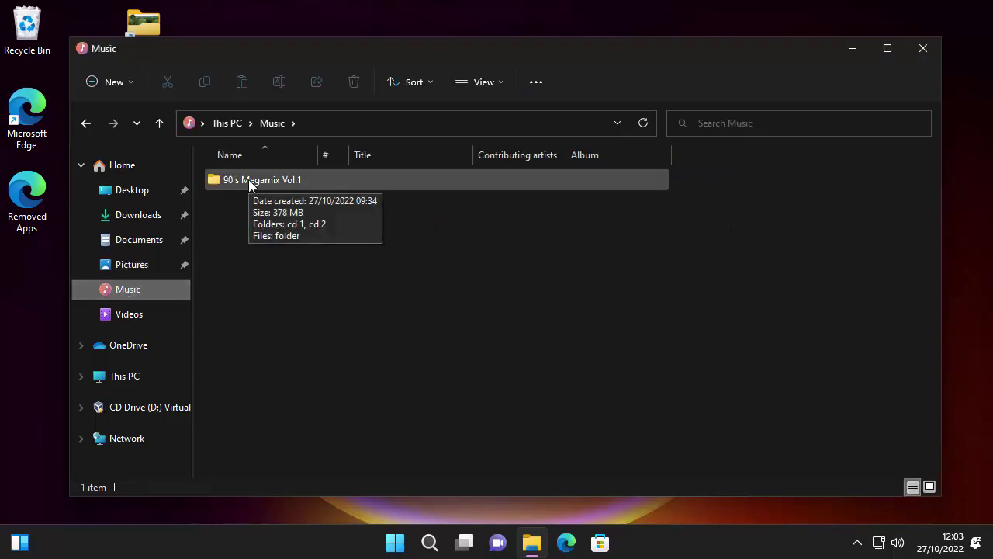
click(137, 314)
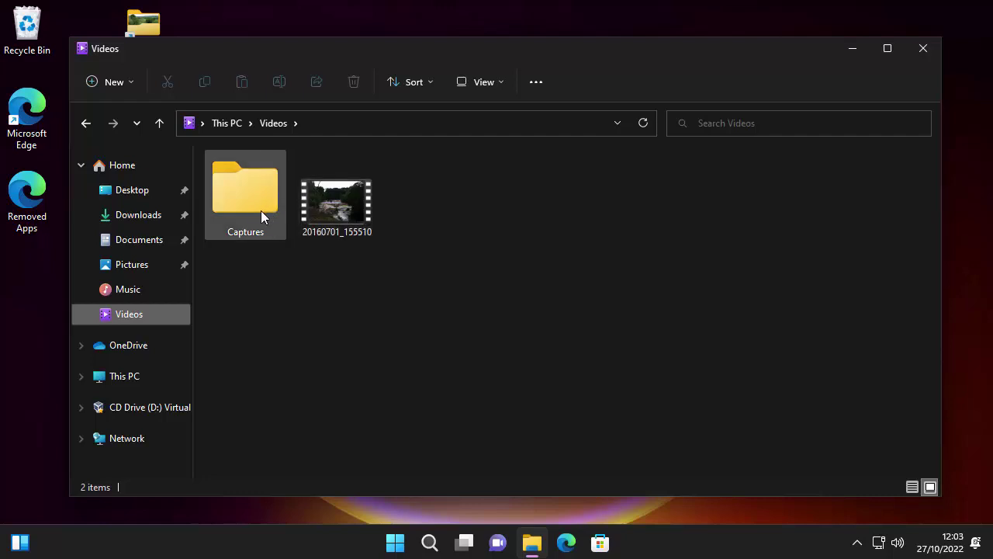
Close the Videos window, then finish Edge setup without your data, skipping Google import and declining browsing-data access.
click(928, 48)
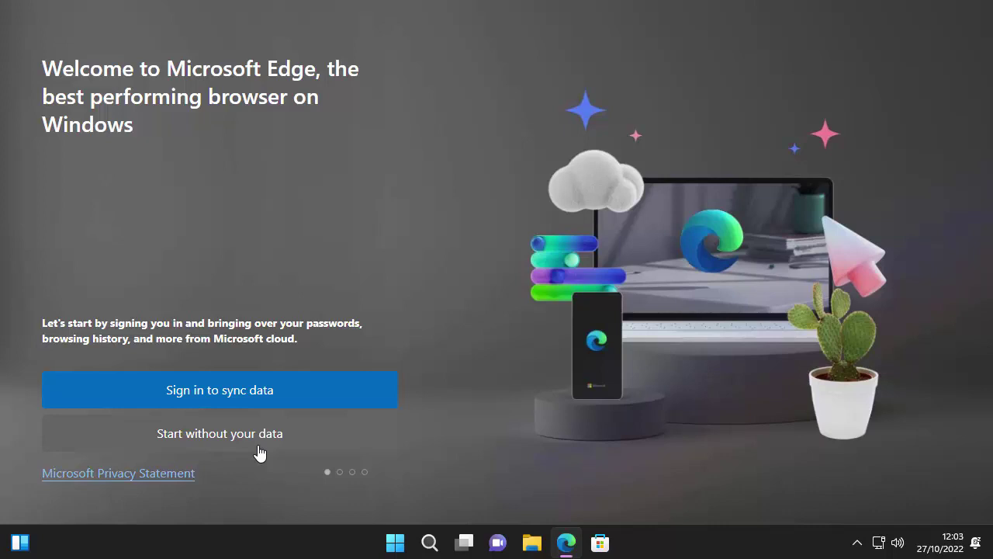
click(331, 427)
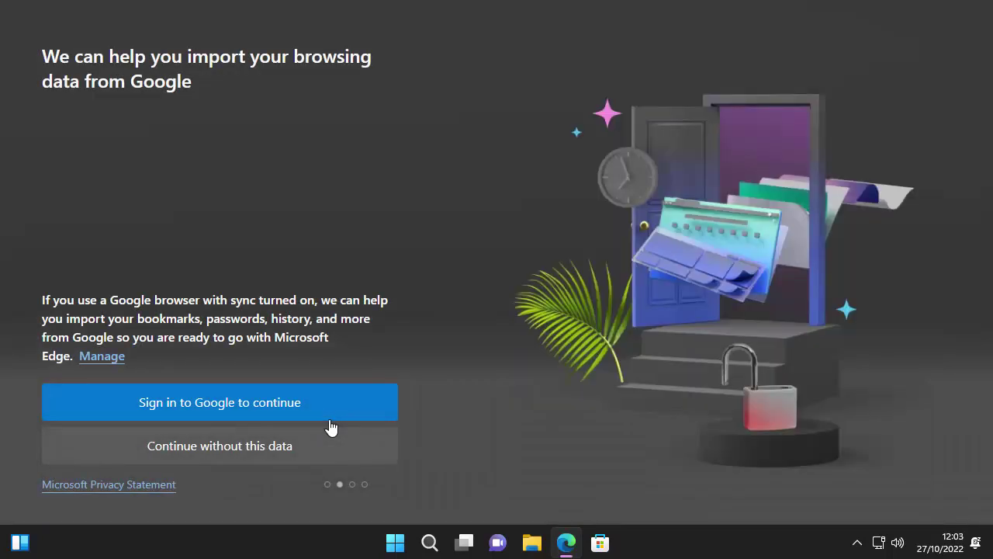
click(287, 449)
click(122, 379)
click(142, 445)
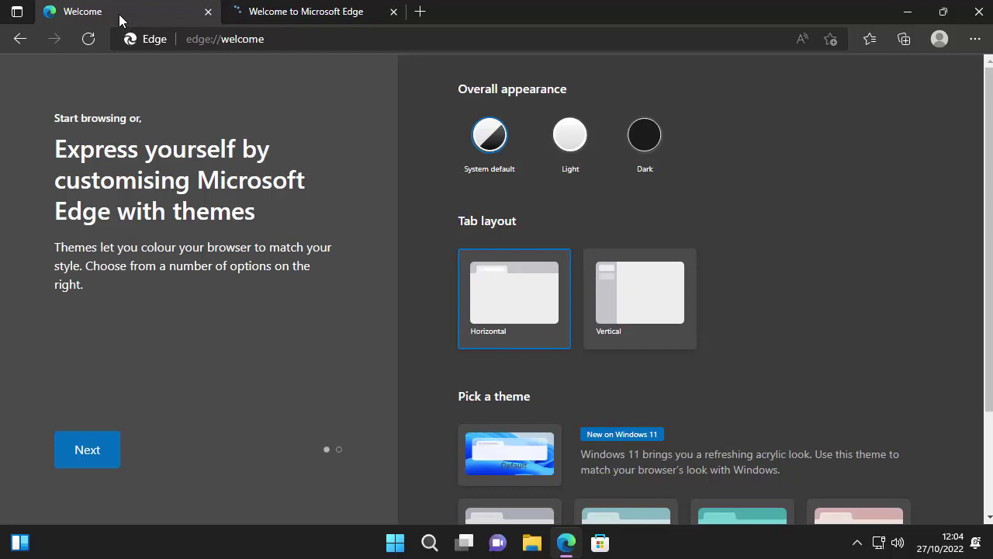
Close the extra welcome tab, view Edge Favourites and the Profile 1 account details, then dismiss them.
click(393, 11)
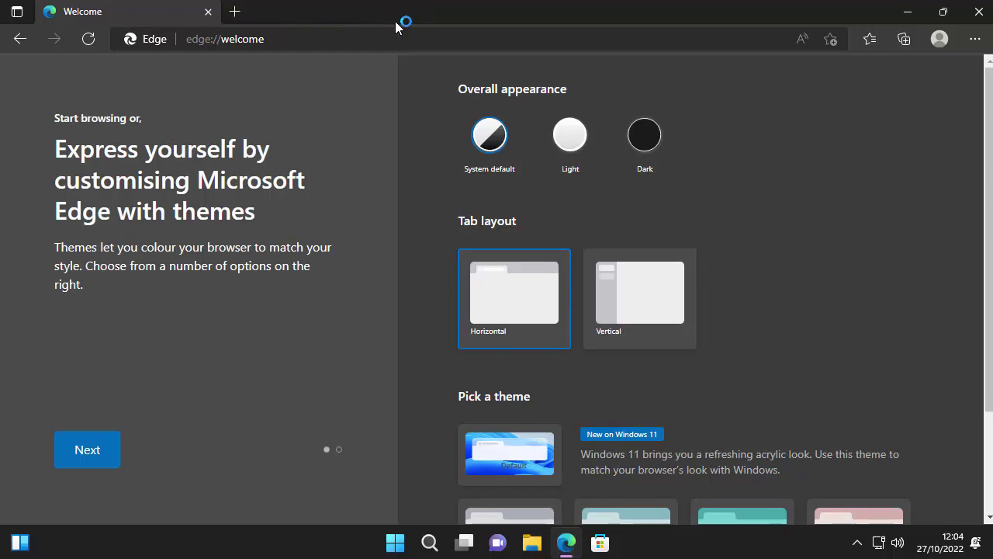
click(975, 39)
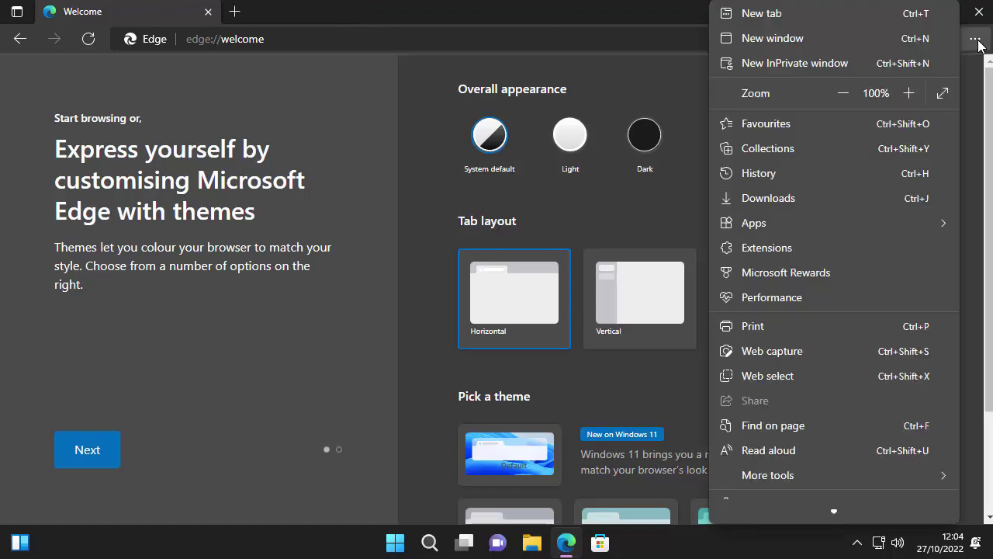
click(764, 124)
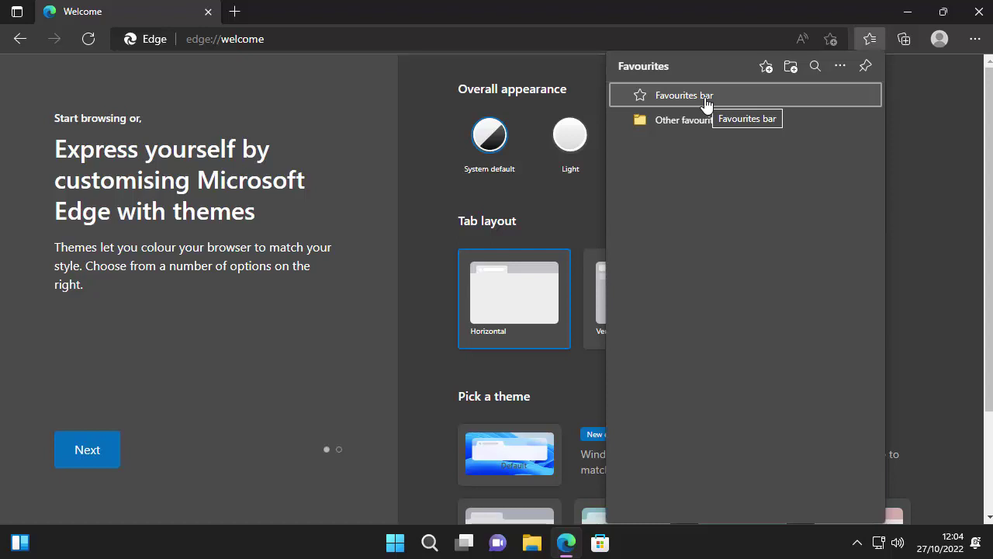
click(933, 43)
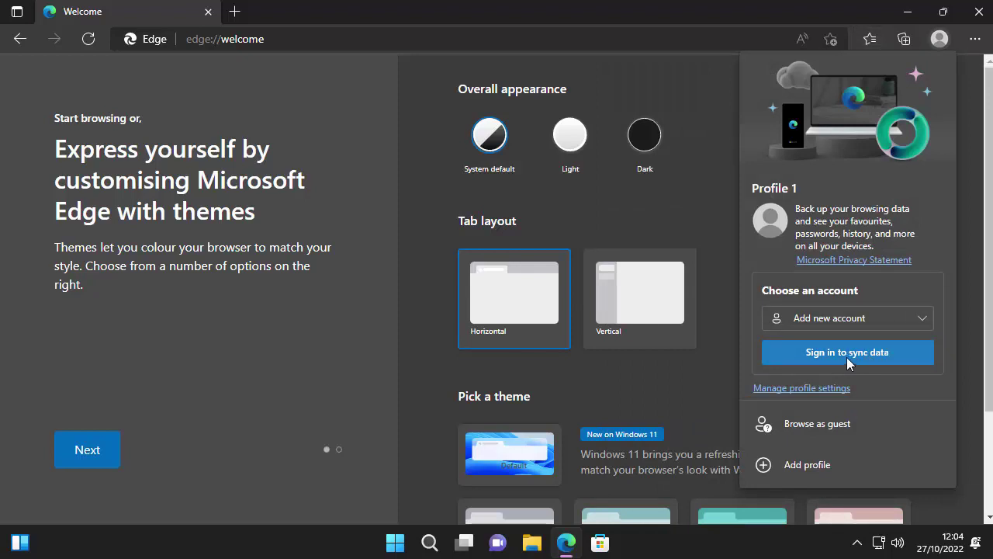
click(980, 16)
Close Edge, review the Removed Apps list showing Google Chrome and Microsoft 365, then close it.
click(980, 16)
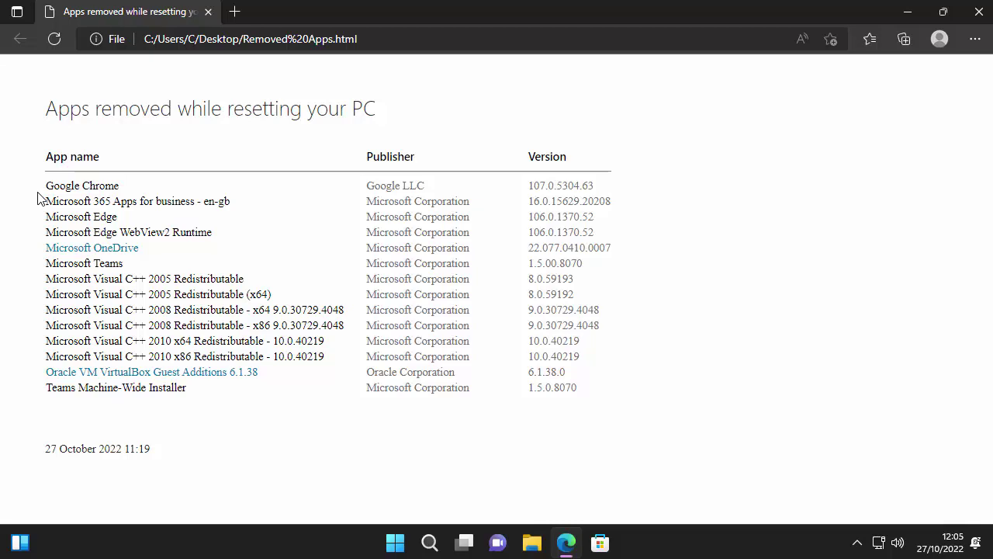
click(982, 14)
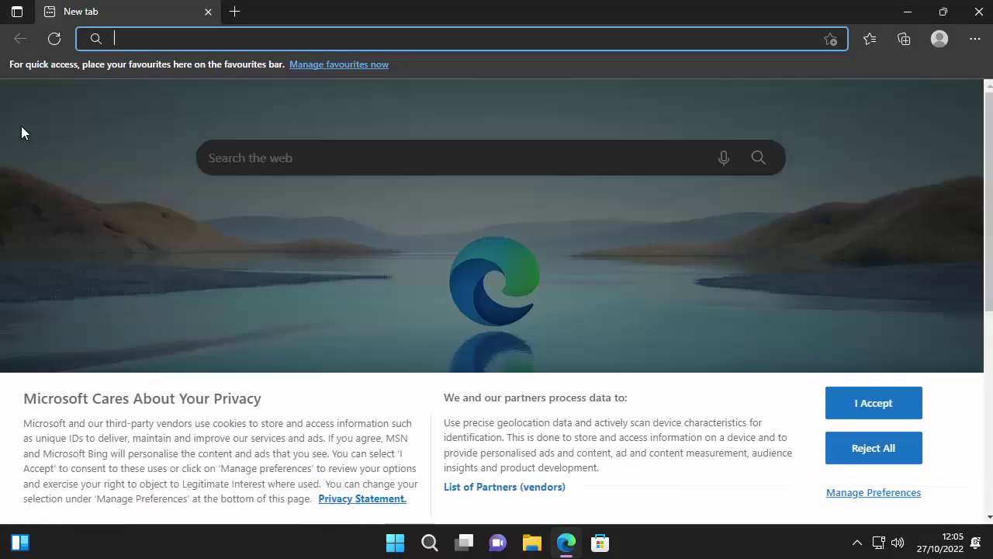
Load google.com/chrome, dismiss the Edge promo, and open the downloaded ChromeSetup installer.
text(google.com)
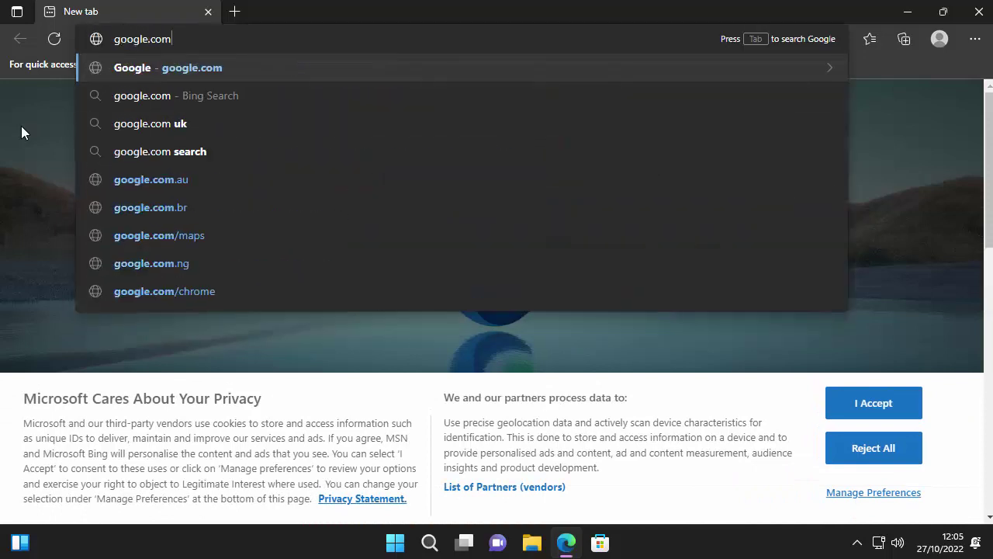
text(/chrom)
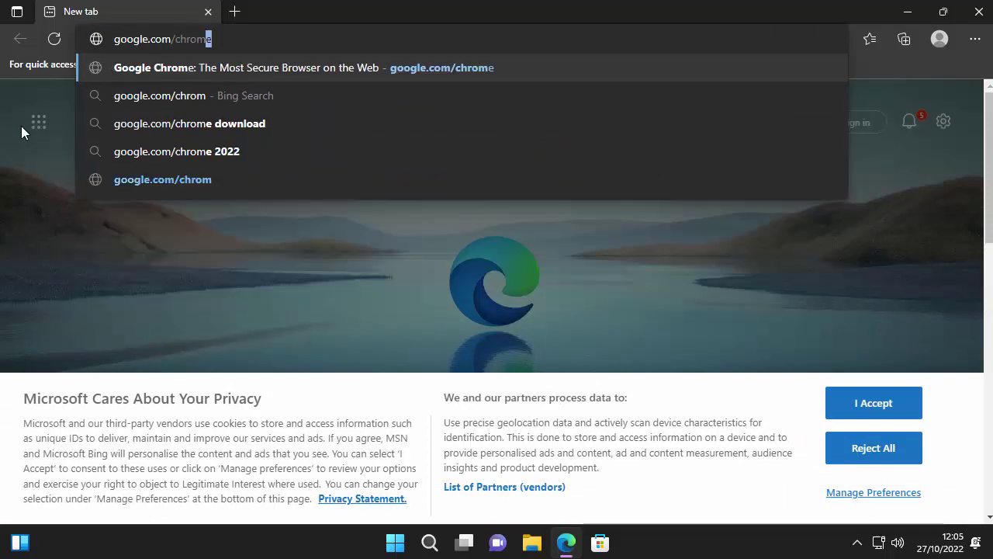
key(Return)
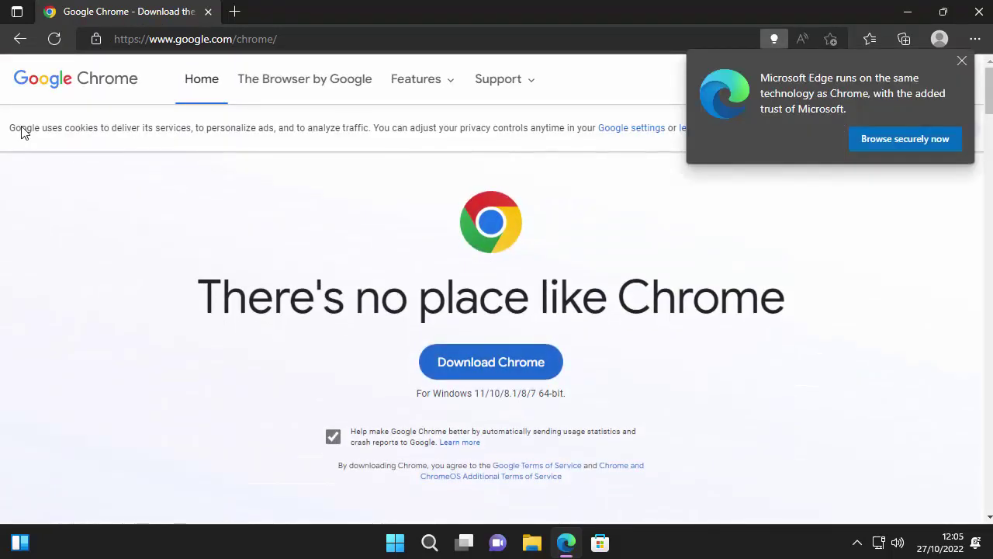
click(961, 60)
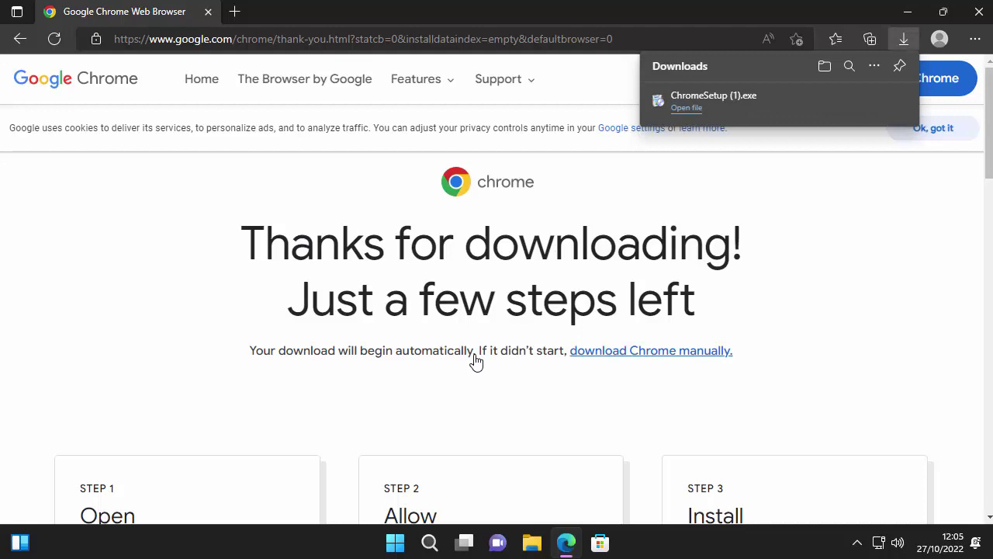
click(689, 109)
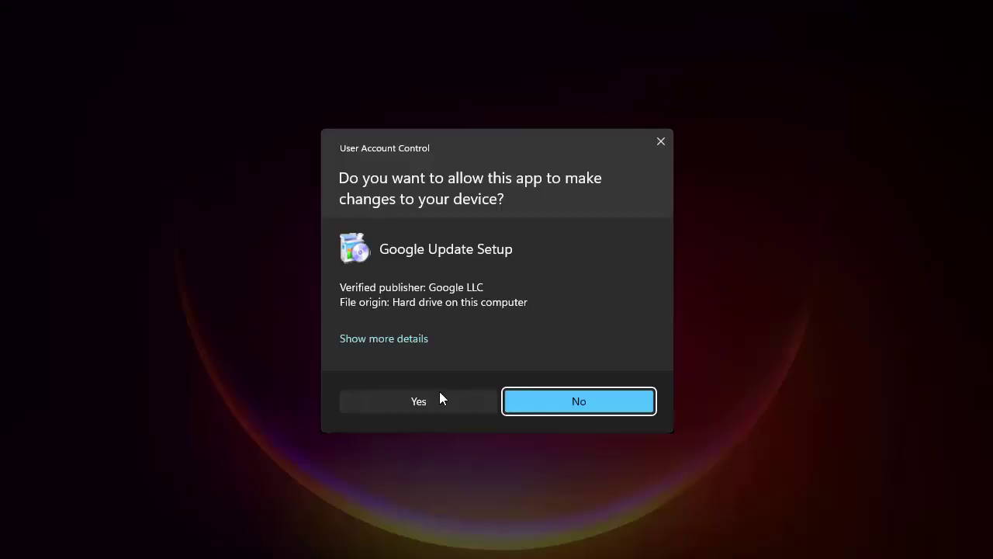
Approve the installer's UAC prompt, show Chrome's empty bookmarks bar, and confirm no profile is signed in.
click(439, 393)
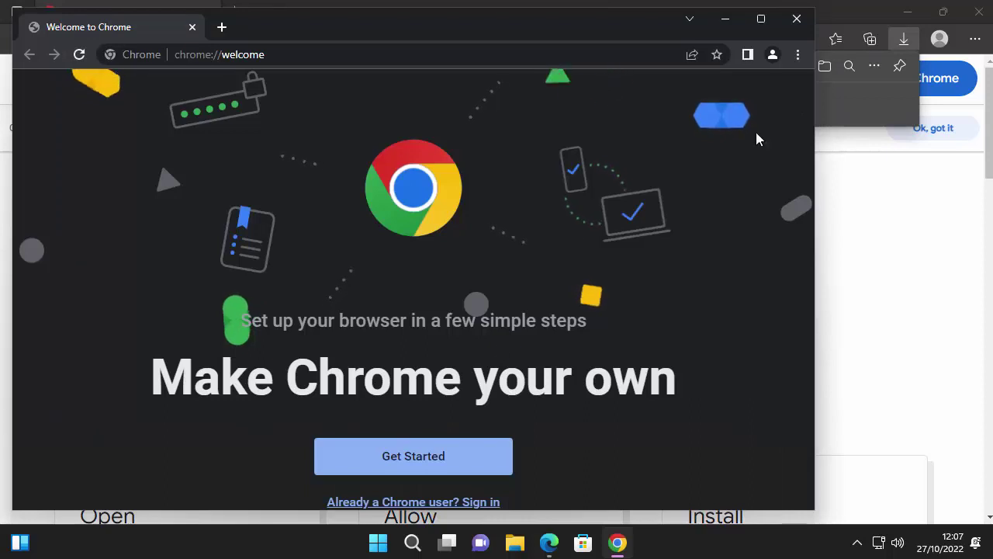
click(799, 55)
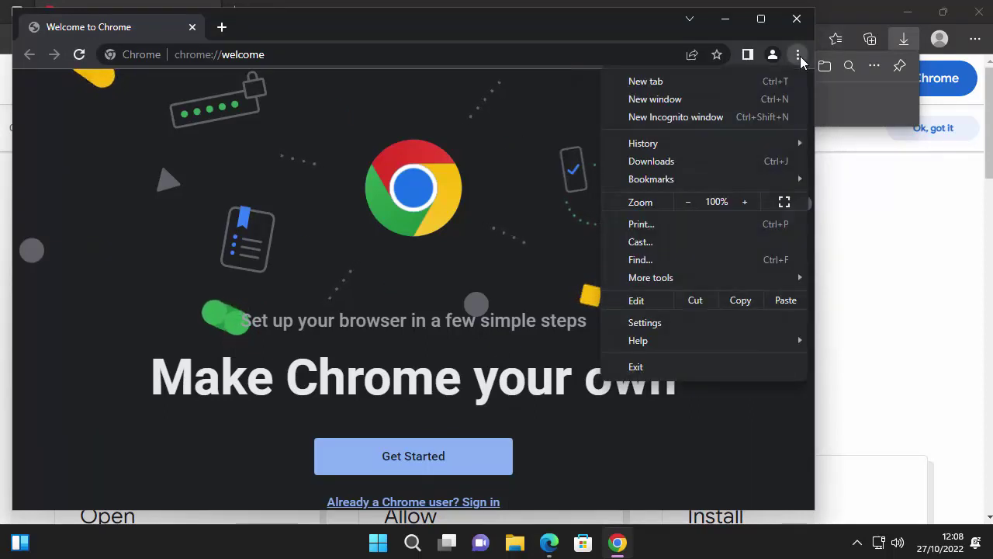
mouse_move(676, 178)
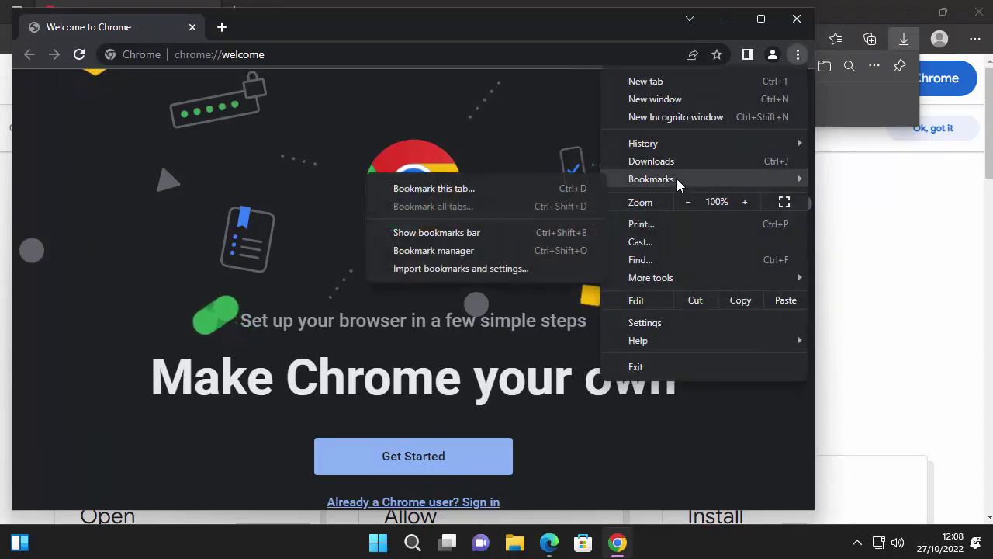
click(458, 232)
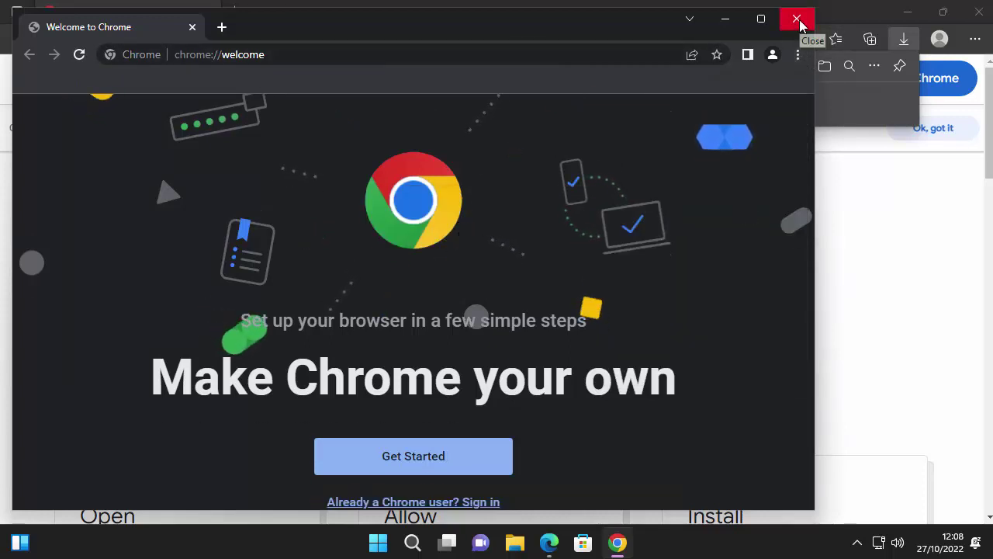
click(772, 56)
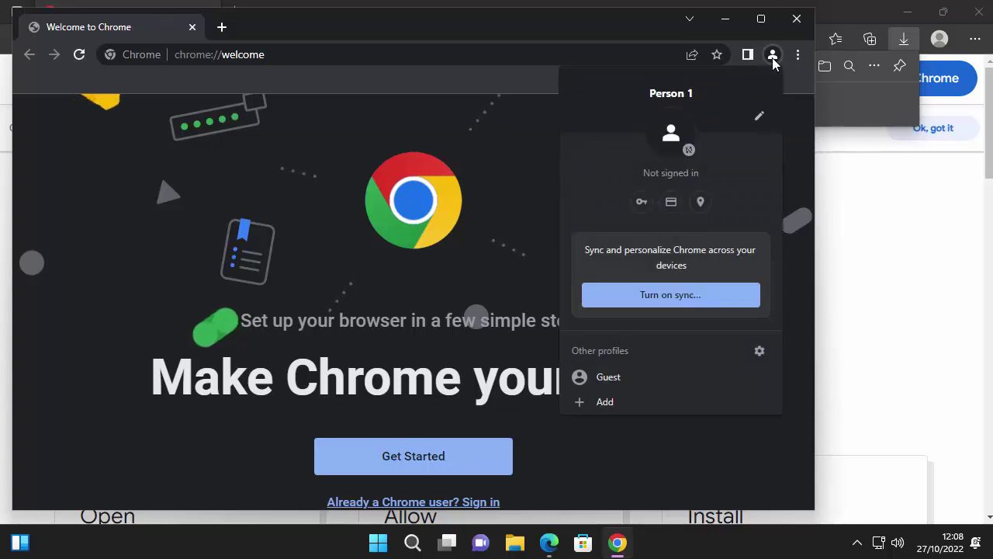